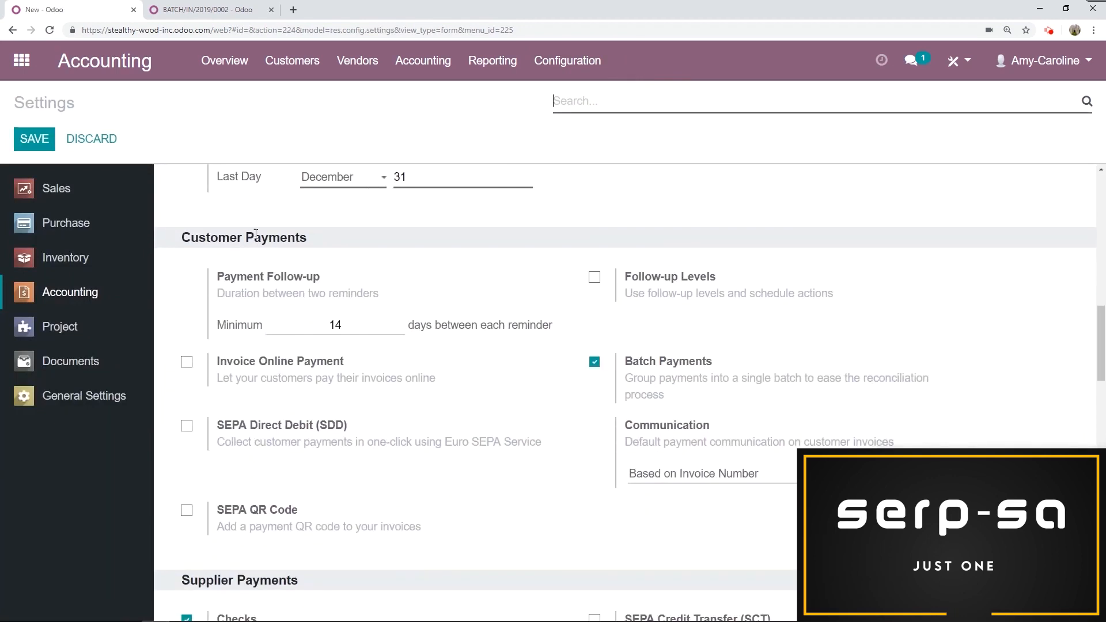
{"action": "left_click_drag", "start_coordinate": [717, 363], "coordinate": [618, 363]}
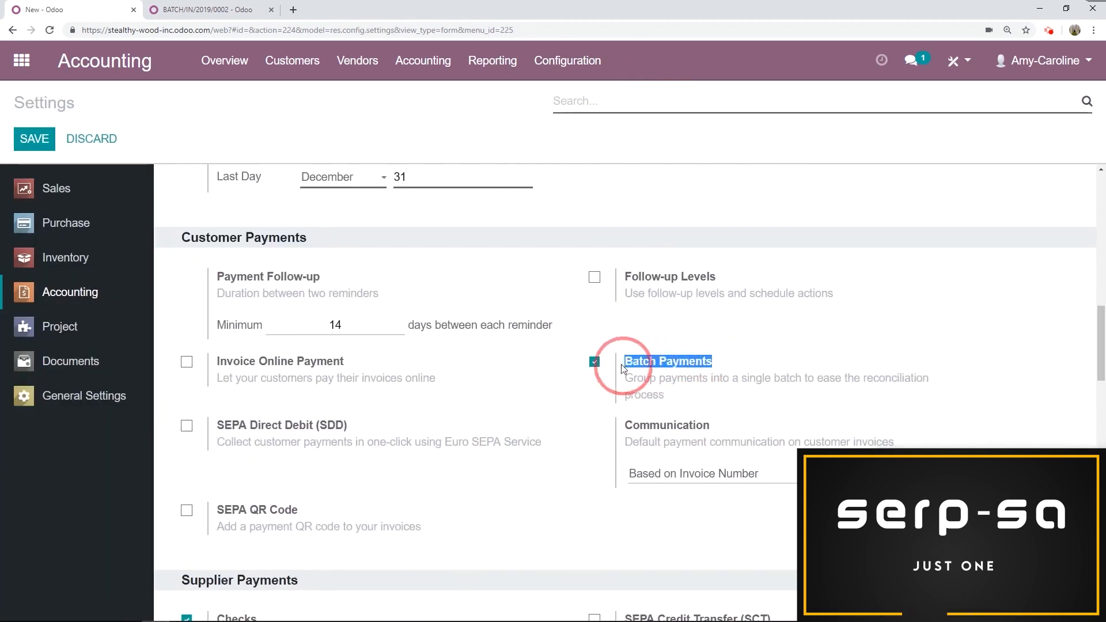
{"action": "left_click", "coordinate": [845, 340]}
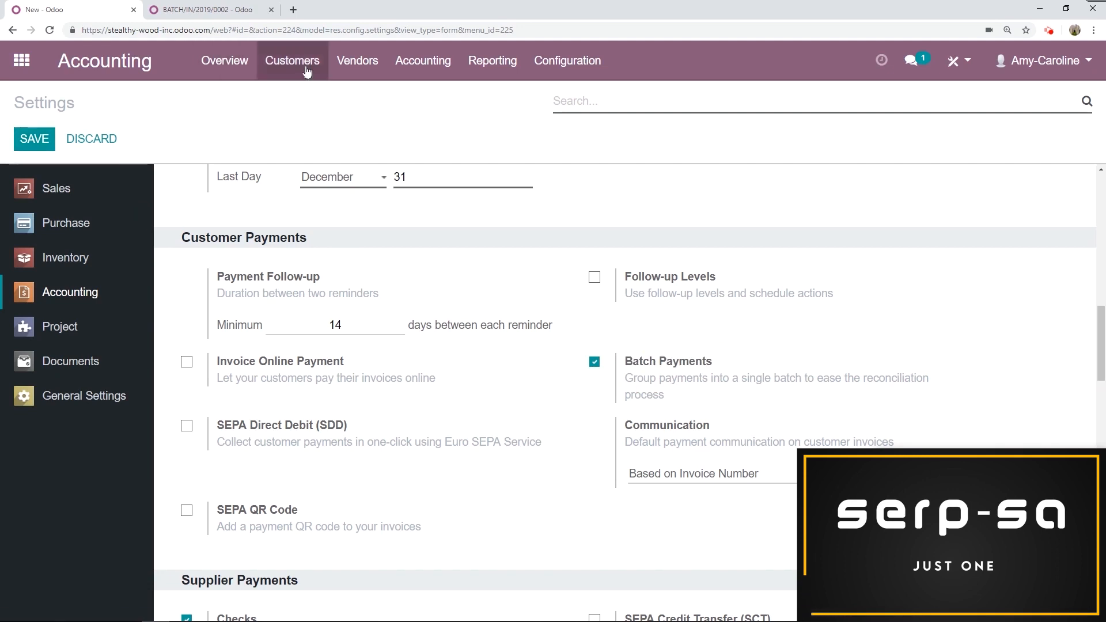
- Create a new customer invoice with Yggdrasil Flowers as the customer
{"action": "left_click", "coordinate": [276, 62]}
{"action": "left_click", "coordinate": [303, 97]}
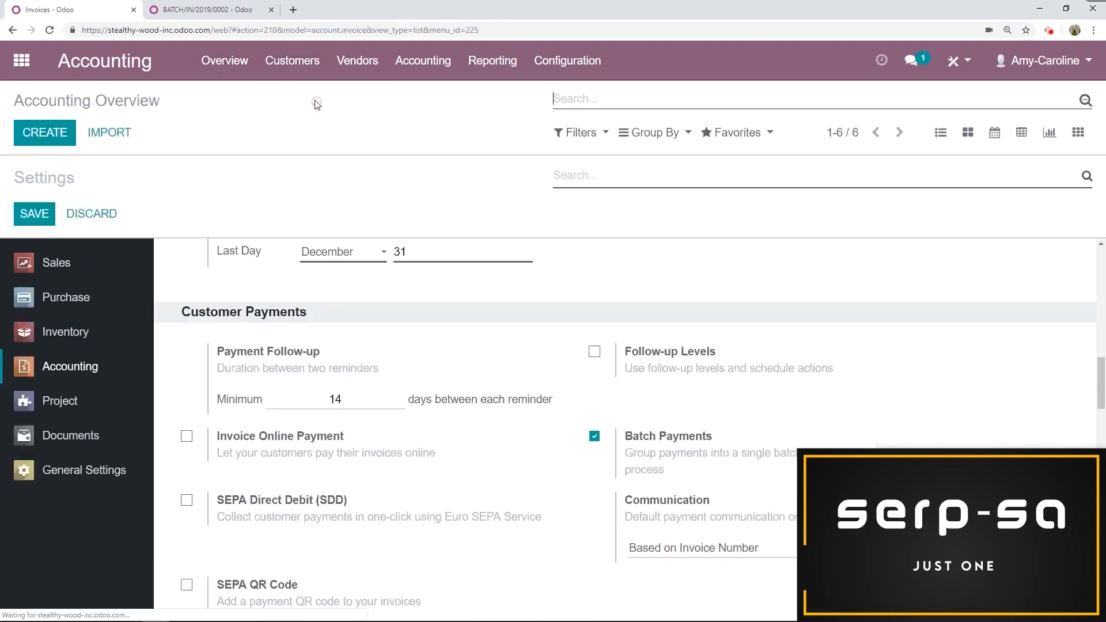
{"action": "left_click", "coordinate": [36, 137]}
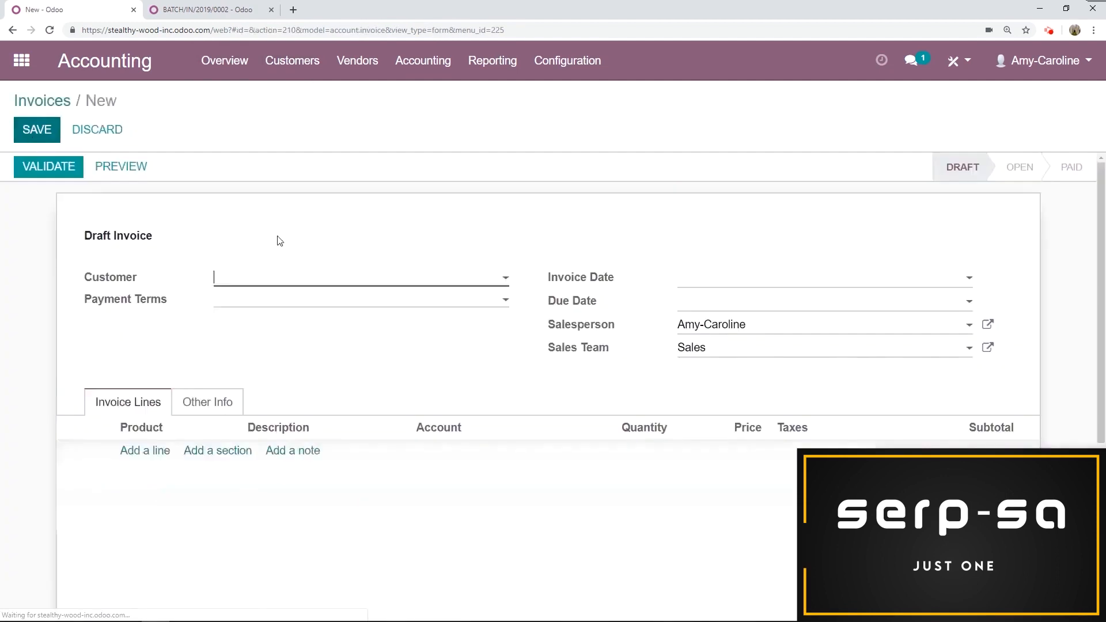
{"action": "left_click", "coordinate": [345, 278]}
{"action": "left_click", "coordinate": [247, 347]}
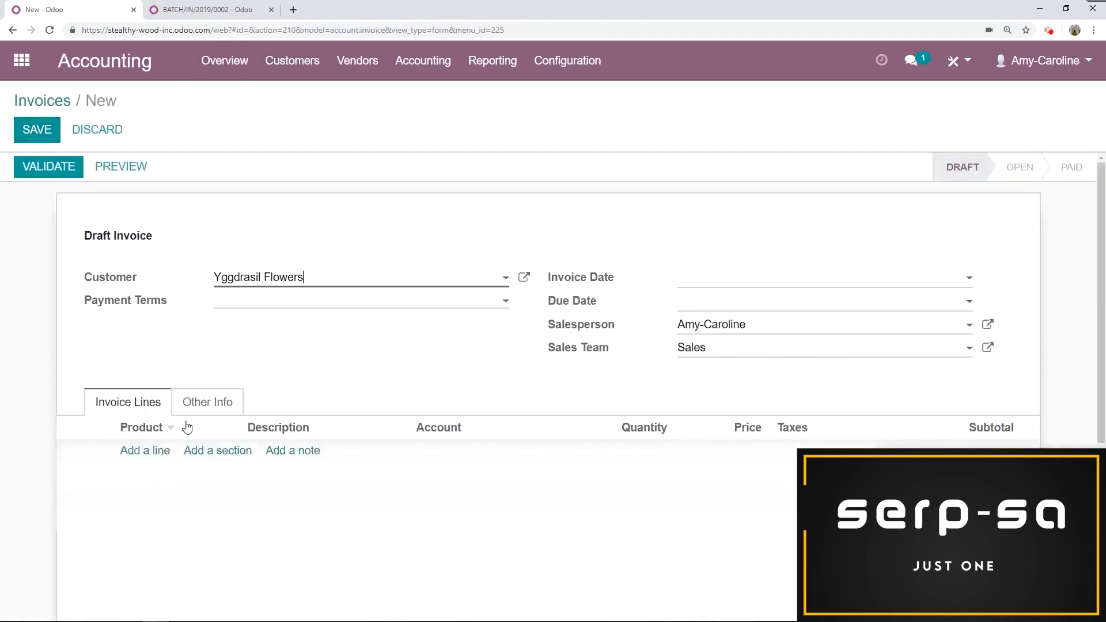
- Add a Customizable Desk line to the draft invoice, and save and validate the invoice
{"action": "left_click", "coordinate": [150, 451]}
{"action": "left_click", "coordinate": [149, 451]}
{"action": "left_click", "coordinate": [135, 475]}
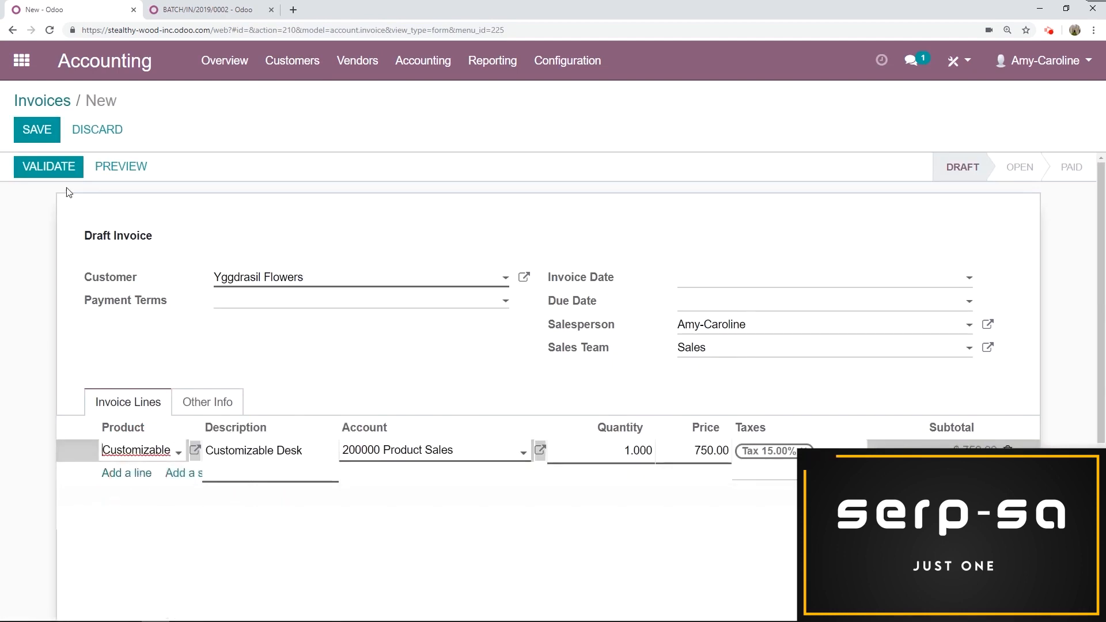
{"action": "left_click", "coordinate": [37, 129]}
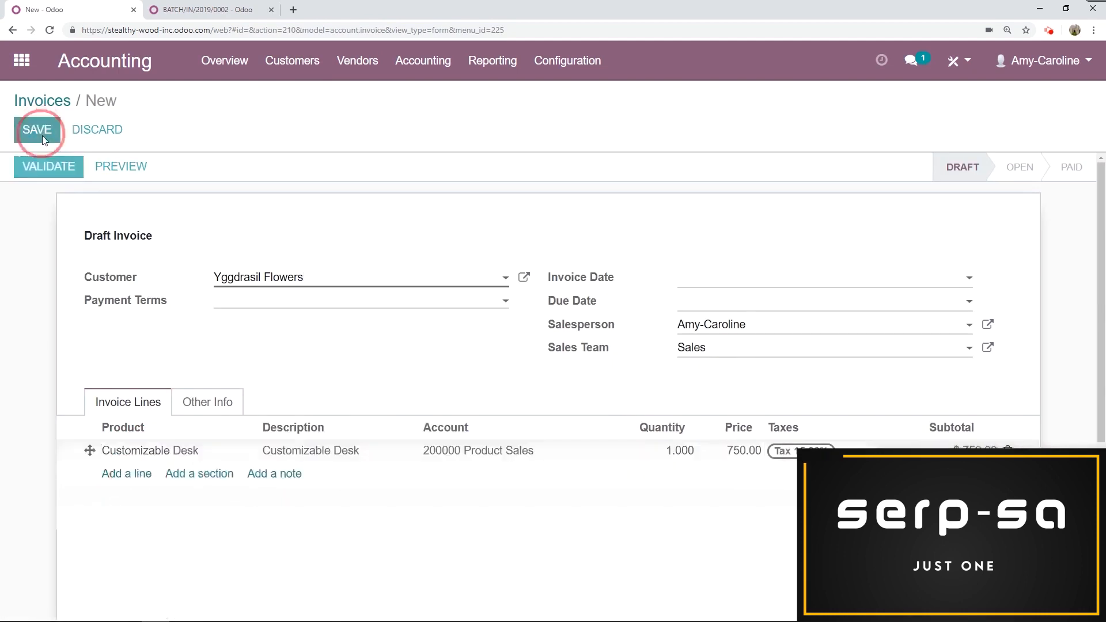
{"action": "left_click", "coordinate": [33, 167]}
- Register the Yggdrasil Flowers invoice's payment with the Batch Deposit method and check the amount due
{"action": "left_click", "coordinate": [212, 166]}
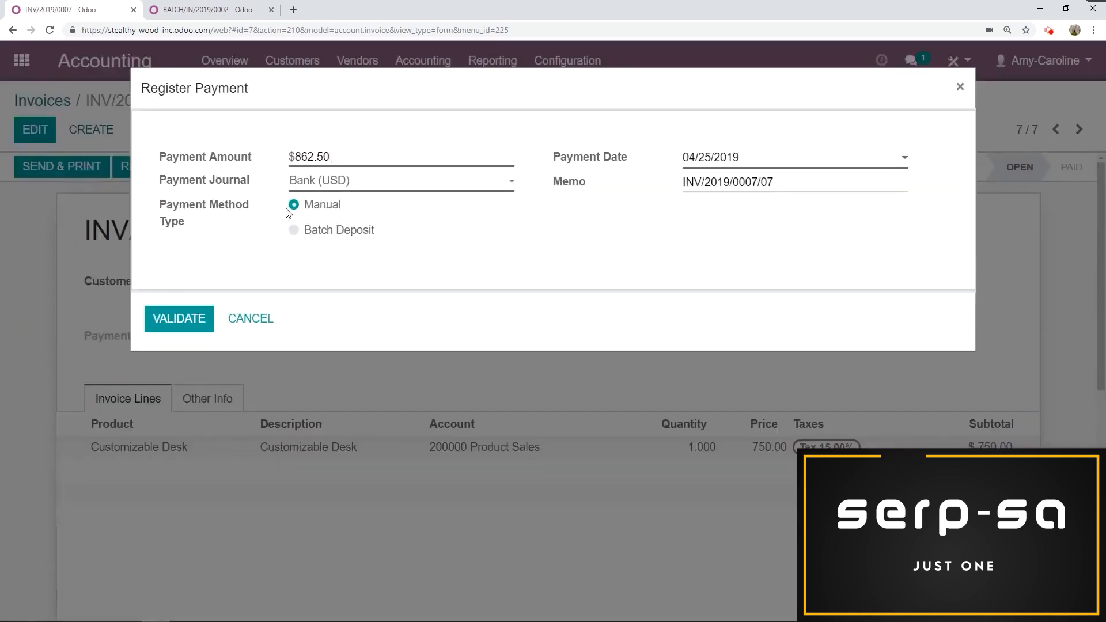
{"action": "left_click", "coordinate": [292, 231]}
{"action": "left_click", "coordinate": [151, 318]}
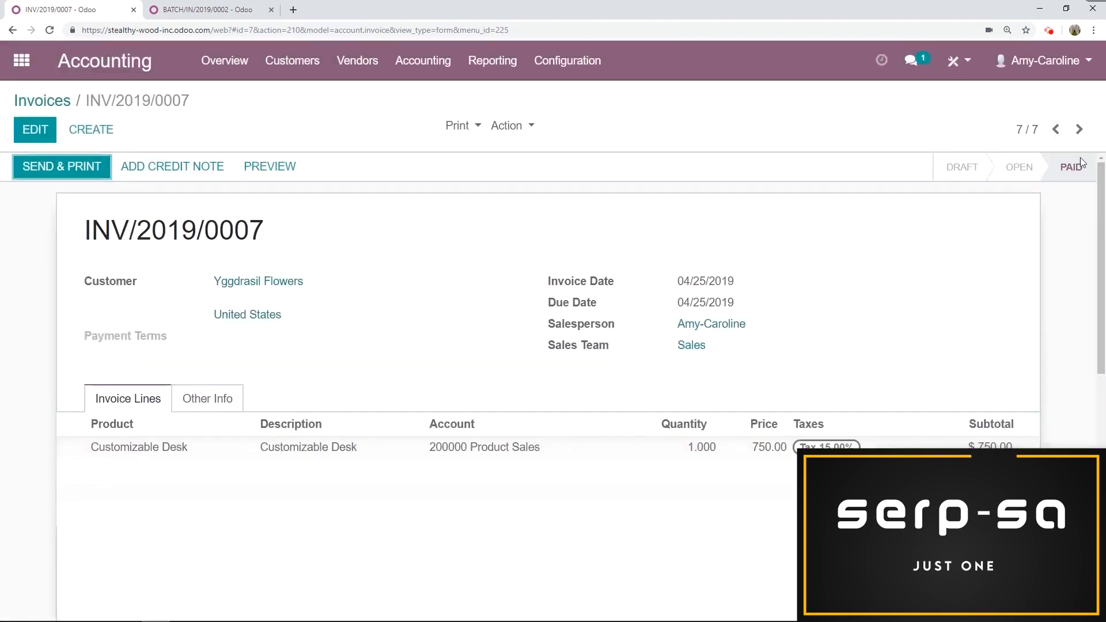
{"action": "scroll", "coordinate": [1051, 225], "scroll_direction": "down", "scroll_amount": 5}
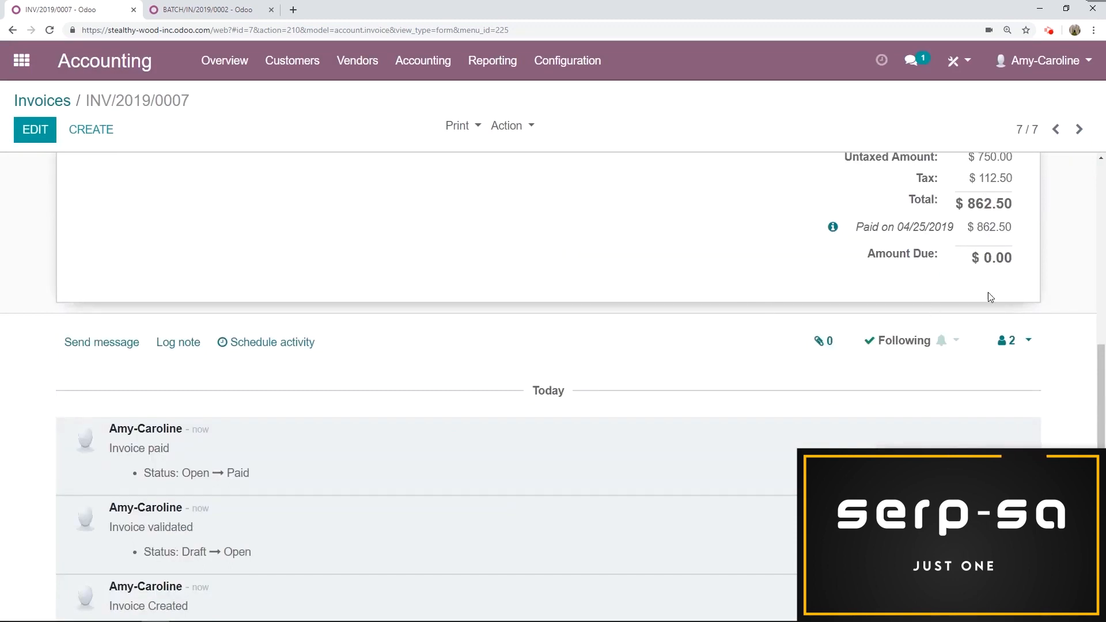
{"action": "scroll", "coordinate": [1014, 280], "scroll_direction": "up", "scroll_amount": 5}
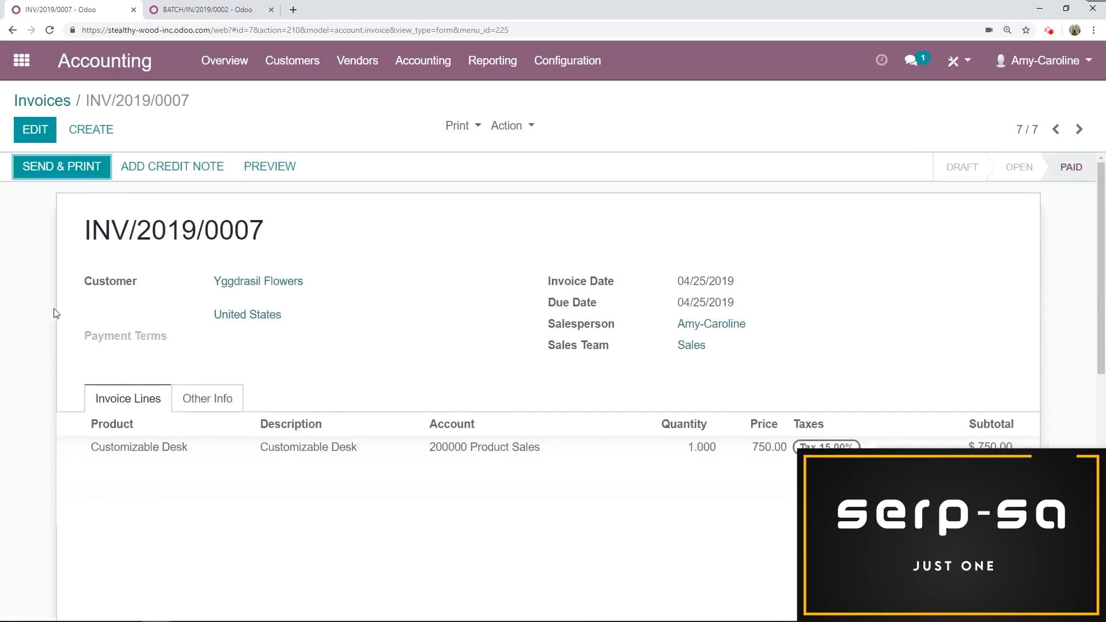
- Duplicate the paid invoice, change the customer to Azure Interior, and save and validate the copy
{"action": "left_click", "coordinate": [531, 127]}
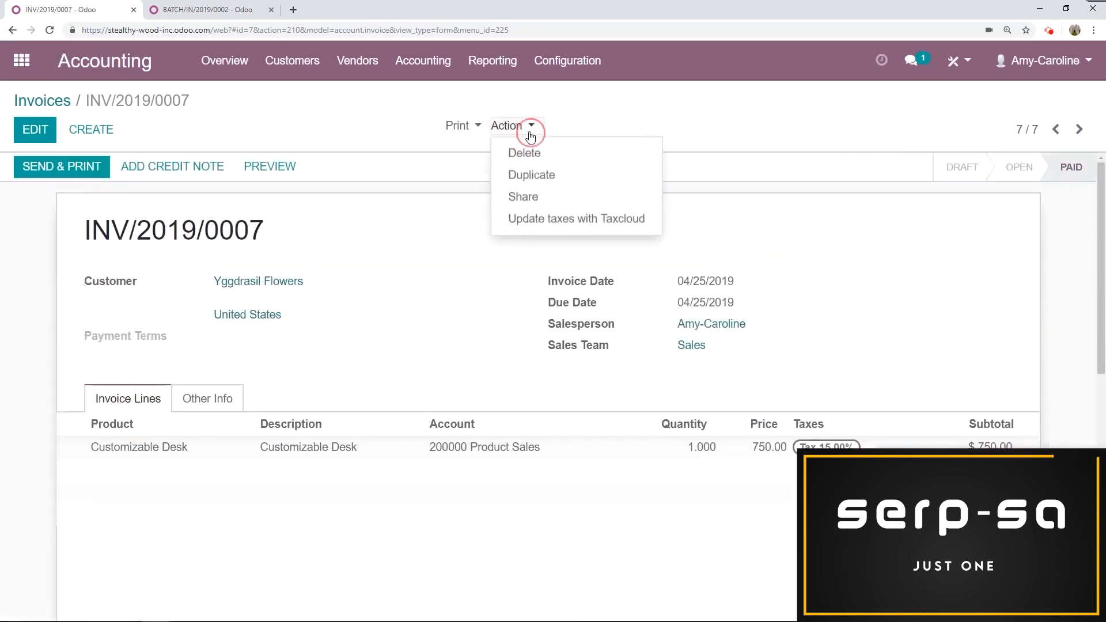
{"action": "left_click", "coordinate": [525, 172]}
{"action": "left_click", "coordinate": [360, 283]}
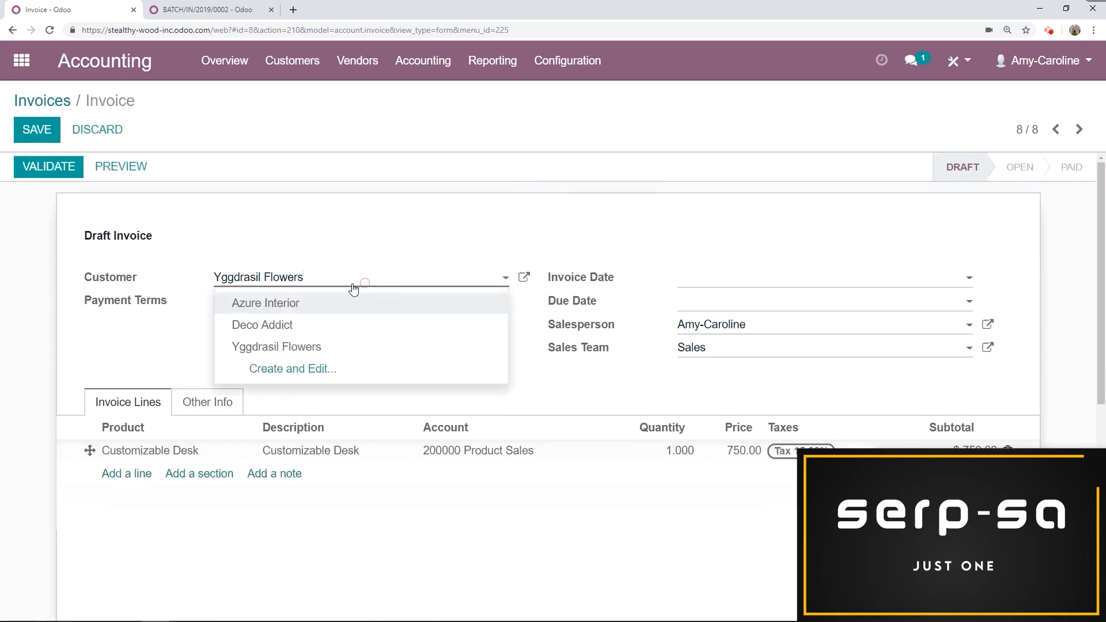
{"action": "left_click", "coordinate": [266, 302]}
{"action": "left_click", "coordinate": [37, 129]}
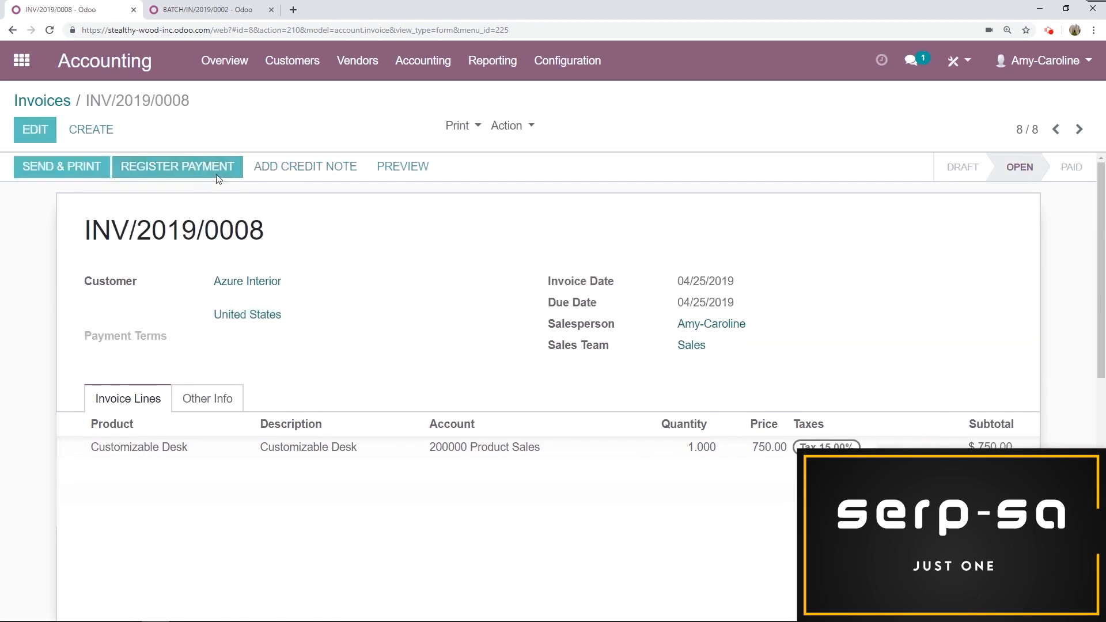
- Register the Azure Interior invoice's payment as a Batch Deposit with the memo "Stealthy Wood Inc. 2019-030"
{"action": "left_click", "coordinate": [217, 173]}
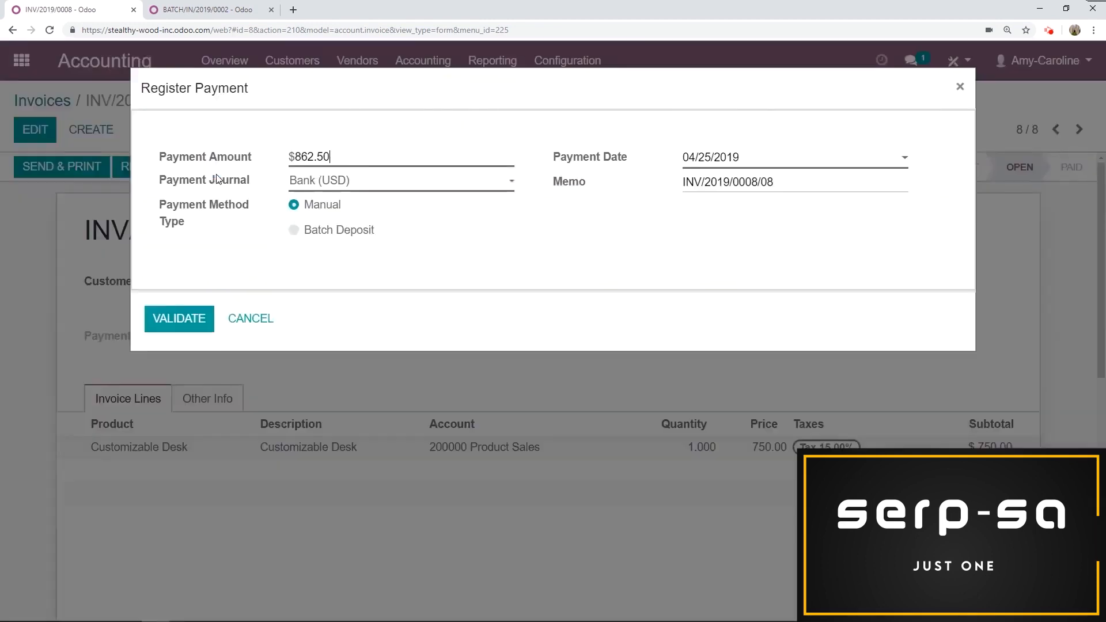
{"action": "left_click", "coordinate": [294, 232]}
{"action": "left_click_drag", "start_coordinate": [782, 182], "coordinate": [663, 176]}
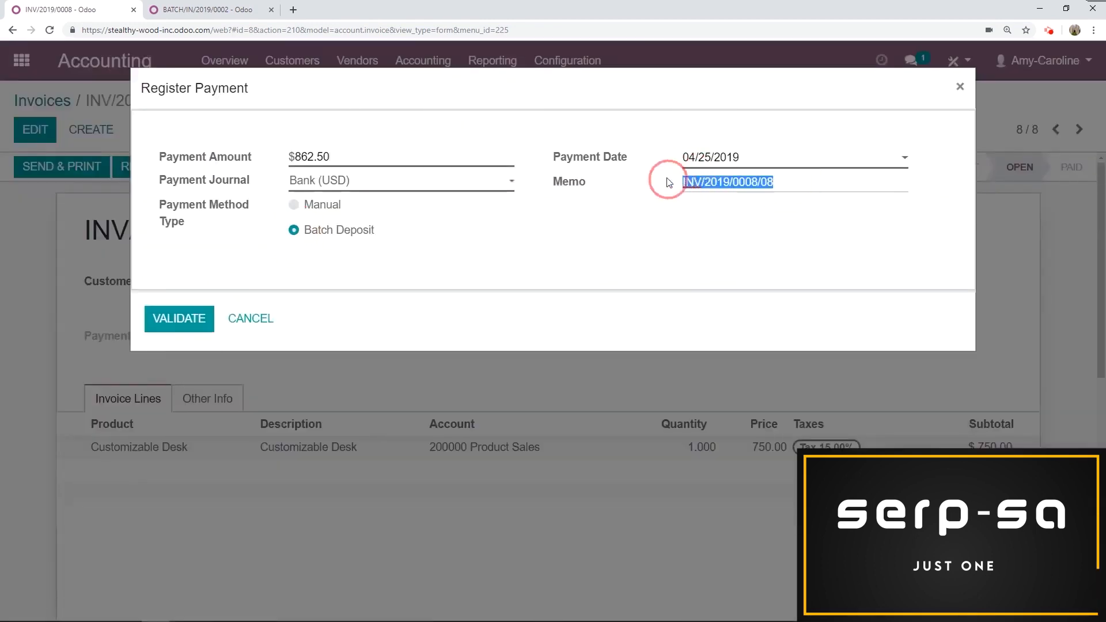
{"action": "type", "text": "Stealthy Wood Inc. 2019-"}
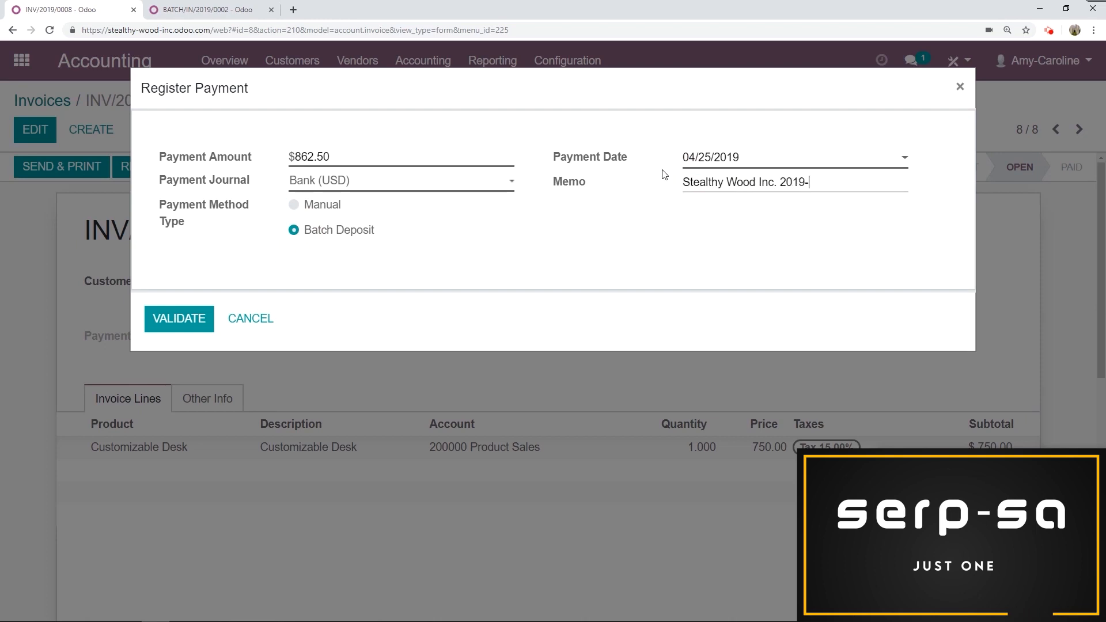
{"action": "type", "text": "030"}
{"action": "left_click", "coordinate": [186, 314]}
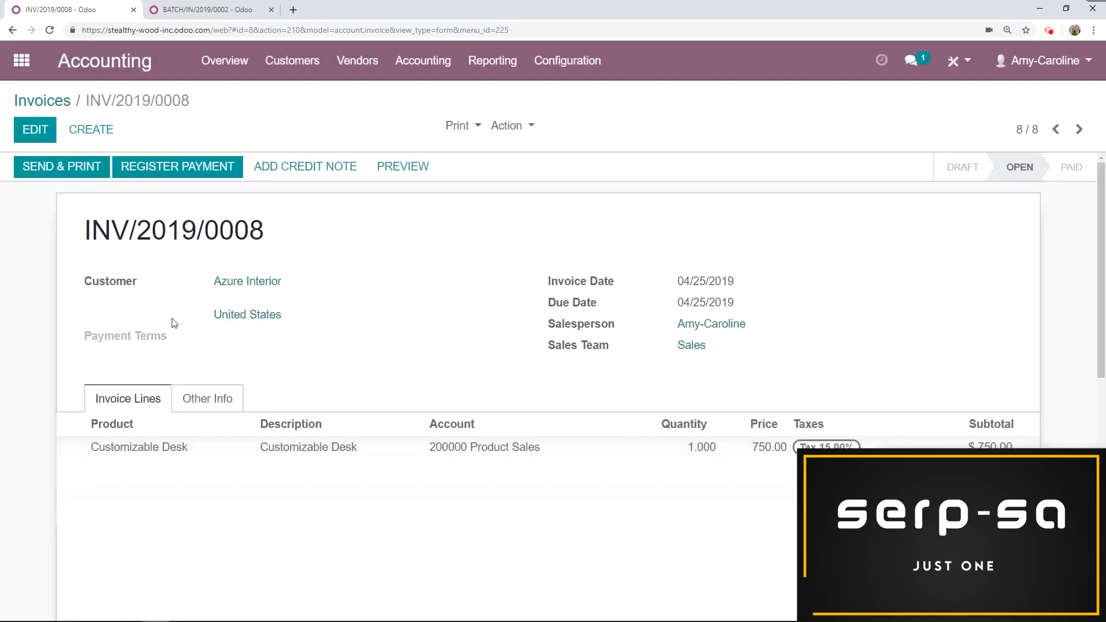
- Duplicate the Azure Interior invoice, change the customer to Deco Addict, and validate and save the copy
{"action": "left_click", "coordinate": [517, 126]}
{"action": "left_click", "coordinate": [507, 173]}
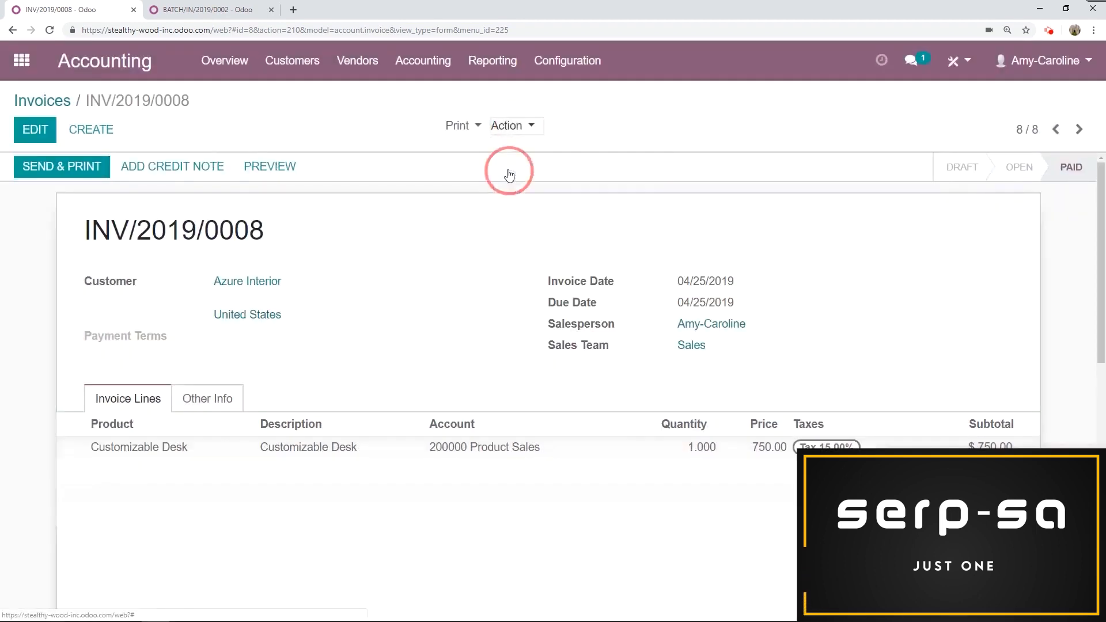
{"action": "left_click", "coordinate": [256, 277]}
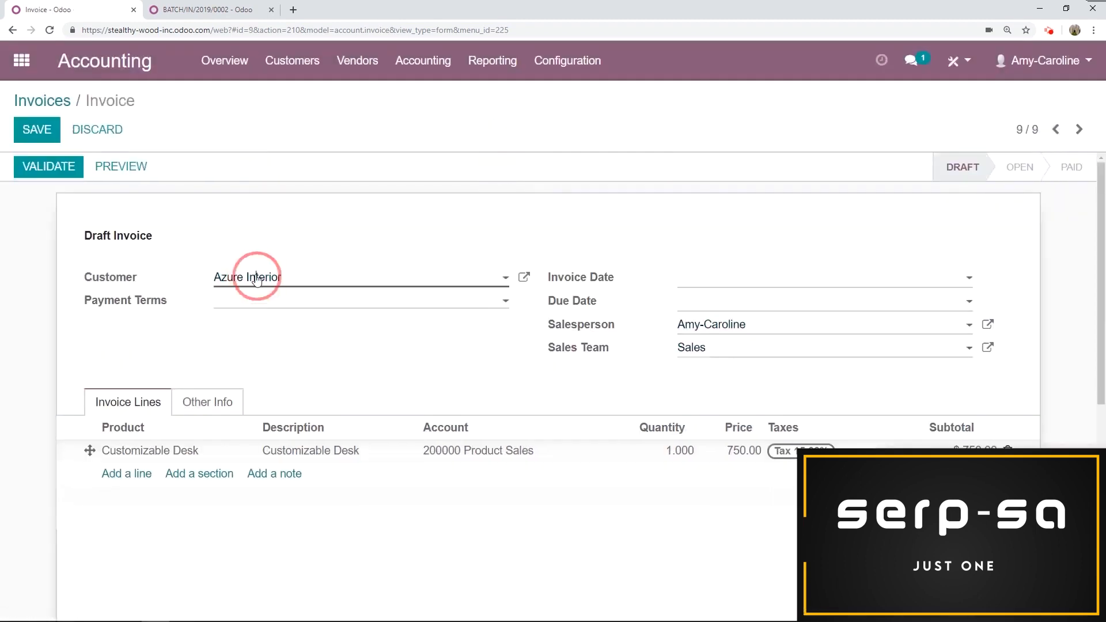
{"action": "left_click", "coordinate": [248, 323]}
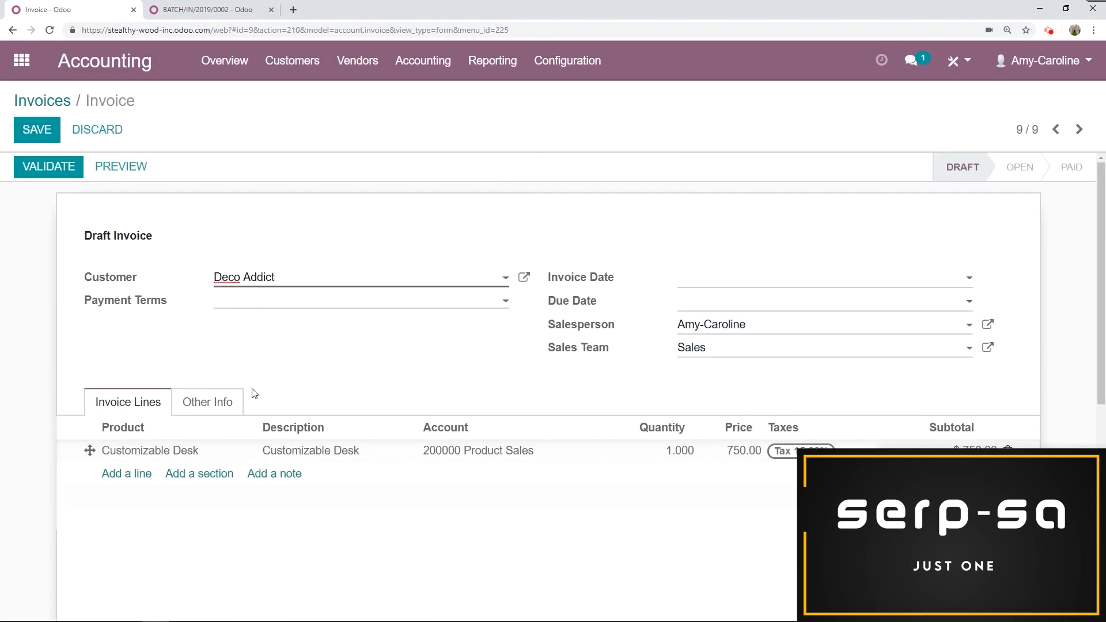
{"action": "left_click", "coordinate": [50, 173]}
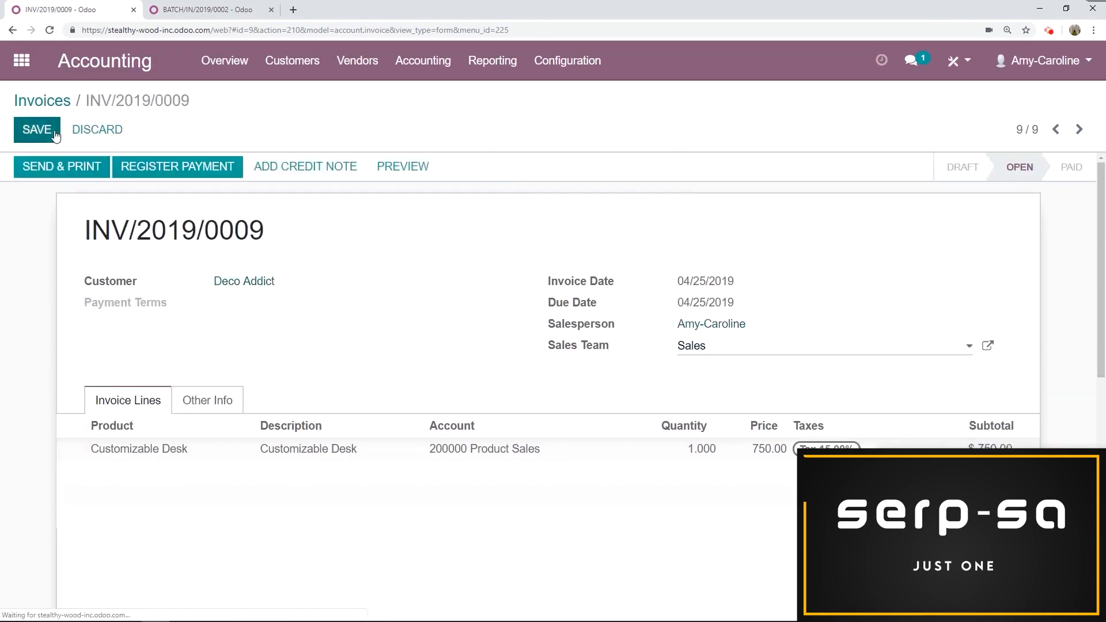
- Register the Deco Addict invoice's payment with the Batch Deposit payment method
{"action": "left_click", "coordinate": [173, 168]}
{"action": "left_click", "coordinate": [304, 231]}
{"action": "left_click", "coordinate": [206, 318]}
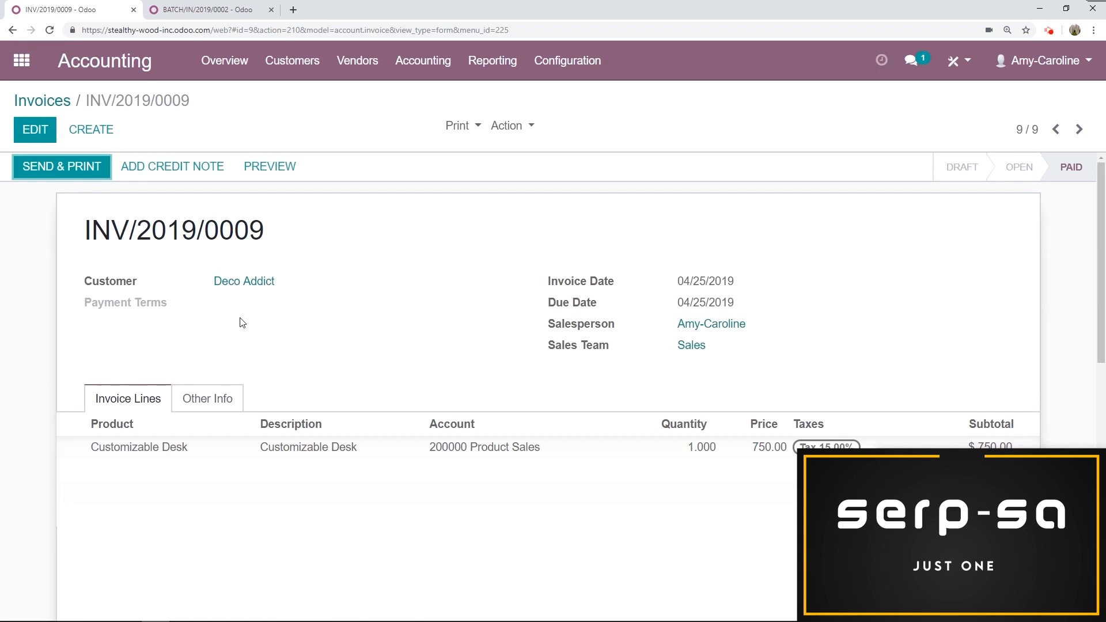
- Create a new inbound customer batch payment with Bank (USD) as the bank and Batch Deposit as the payment method
{"action": "left_click", "coordinate": [308, 76]}
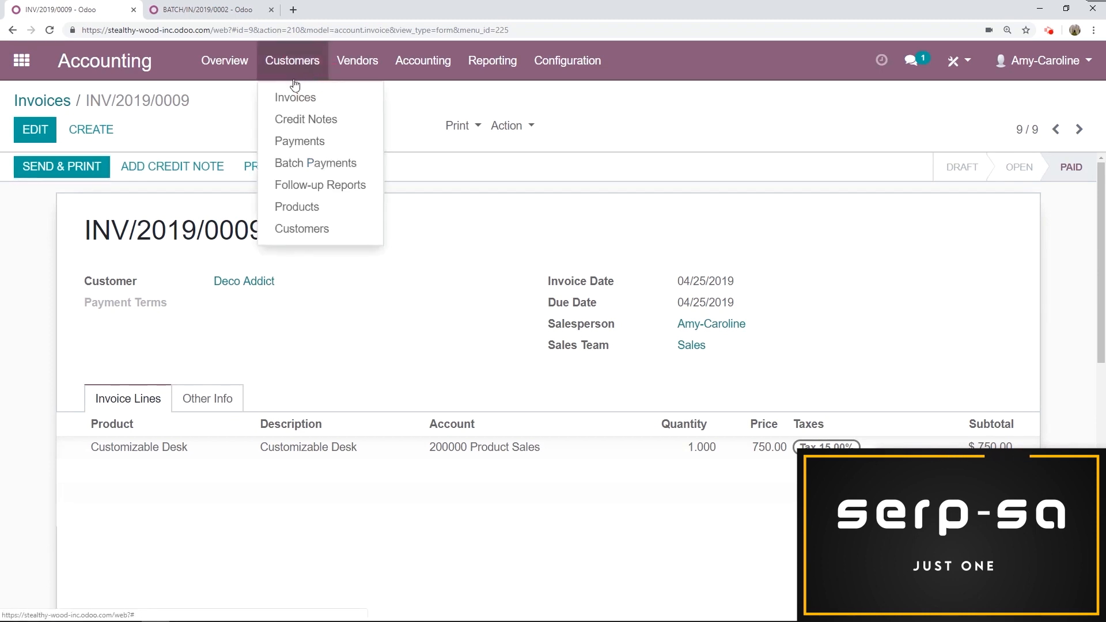
{"action": "left_click", "coordinate": [302, 164]}
{"action": "left_click", "coordinate": [35, 137]}
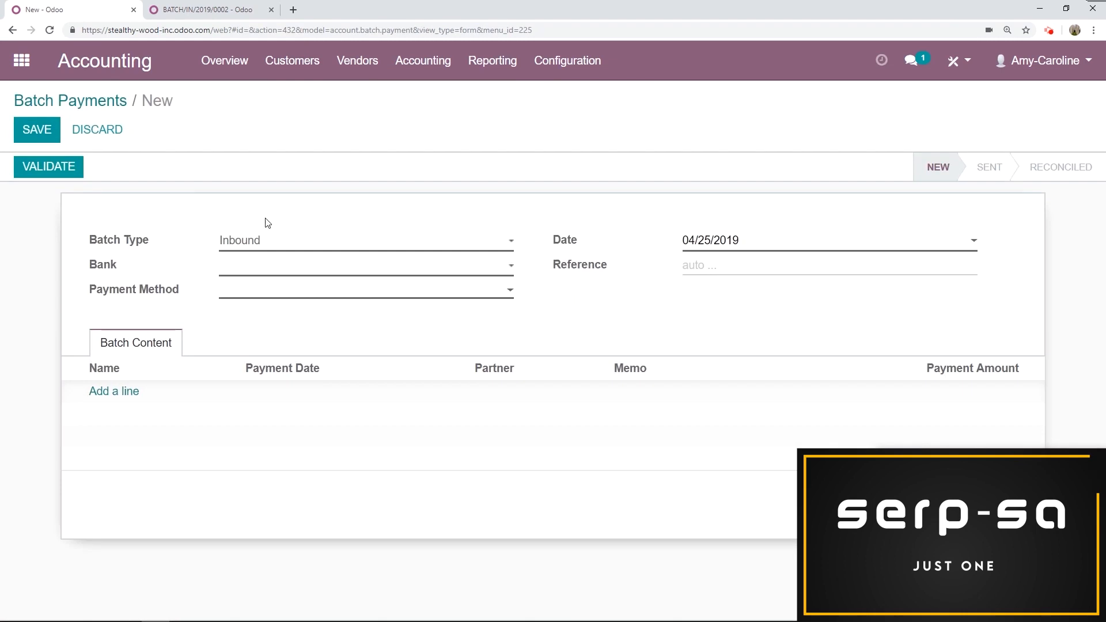
{"action": "left_click", "coordinate": [276, 272]}
{"action": "left_click", "coordinate": [252, 287]}
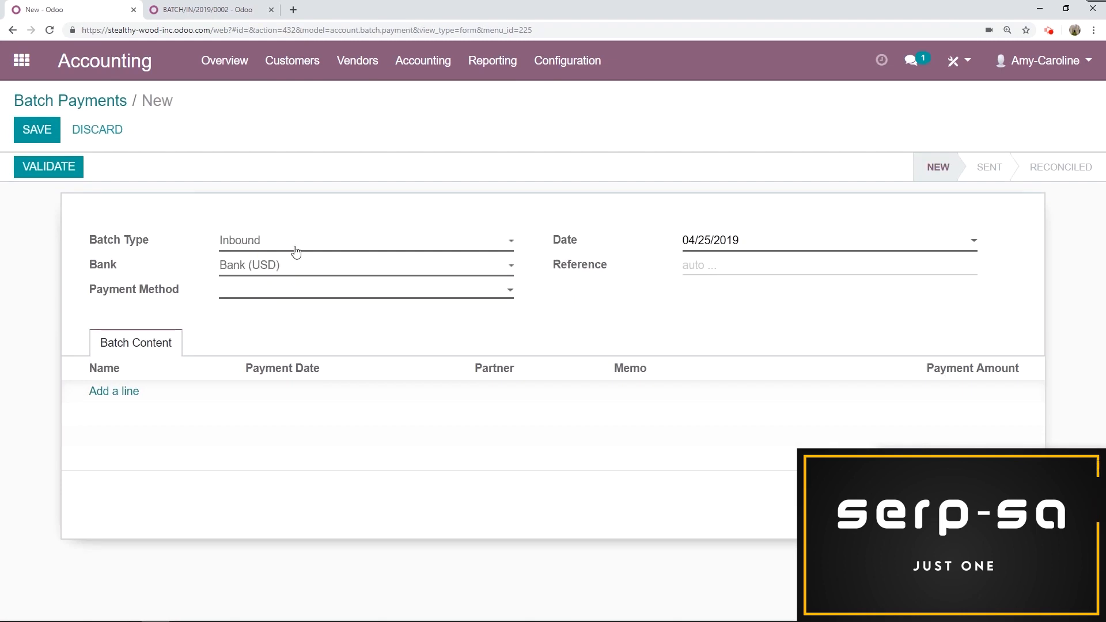
{"action": "left_click", "coordinate": [243, 298]}
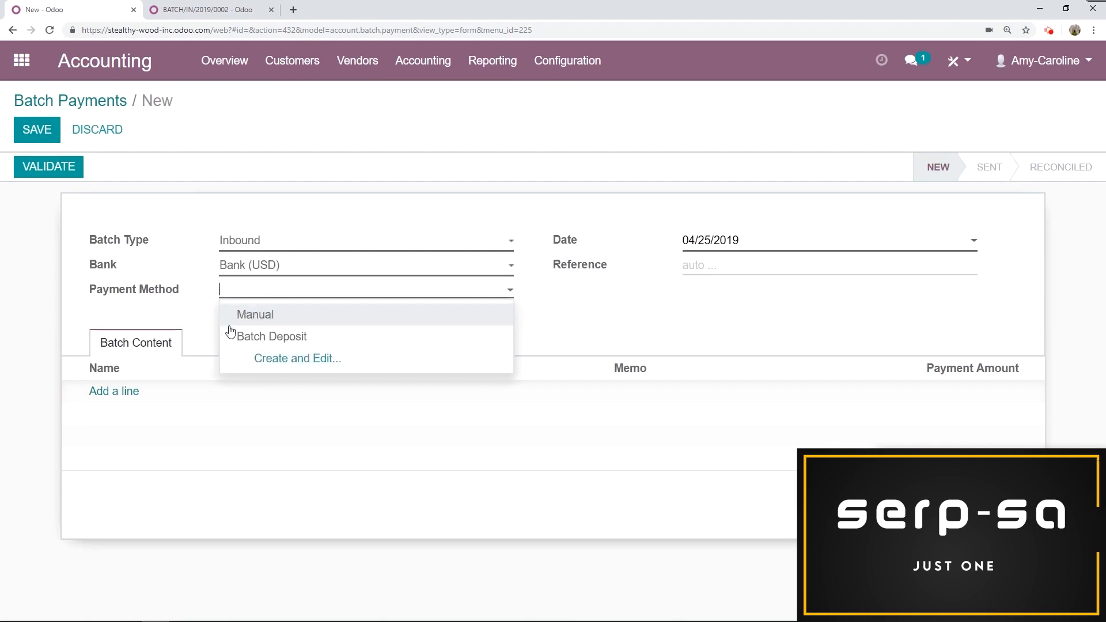
{"action": "left_click", "coordinate": [253, 337]}
- Add the Deco Addict, Azure Interior and Yggdrasil Flowers payments to the batch, and save and validate it
{"action": "left_click", "coordinate": [111, 393]}
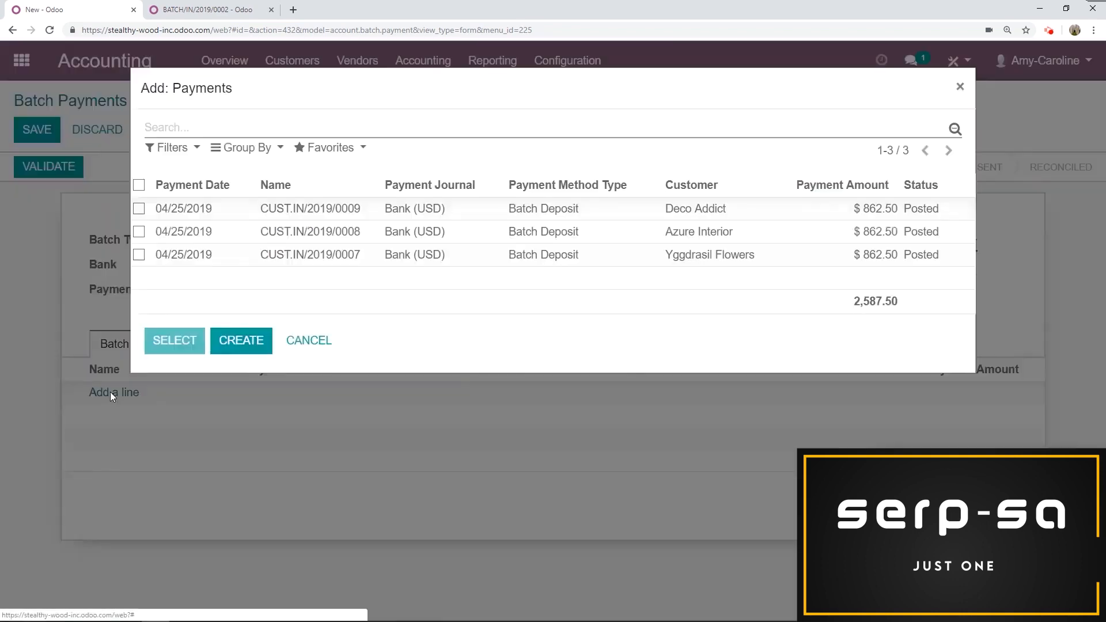
{"action": "left_click", "coordinate": [140, 185]}
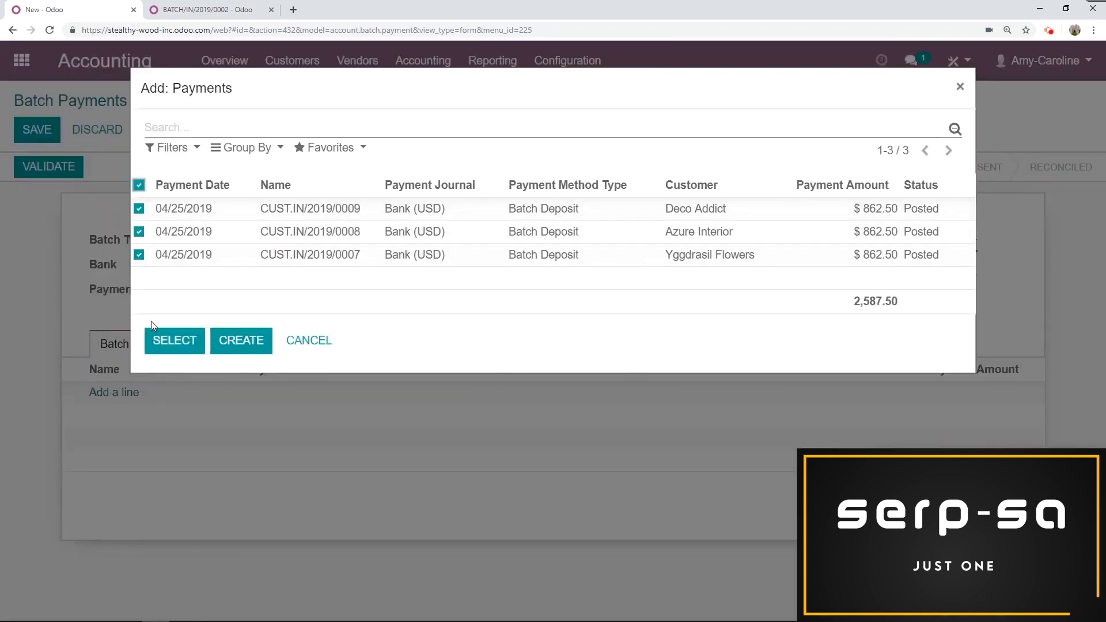
{"action": "left_click", "coordinate": [159, 339]}
{"action": "left_click", "coordinate": [36, 129]}
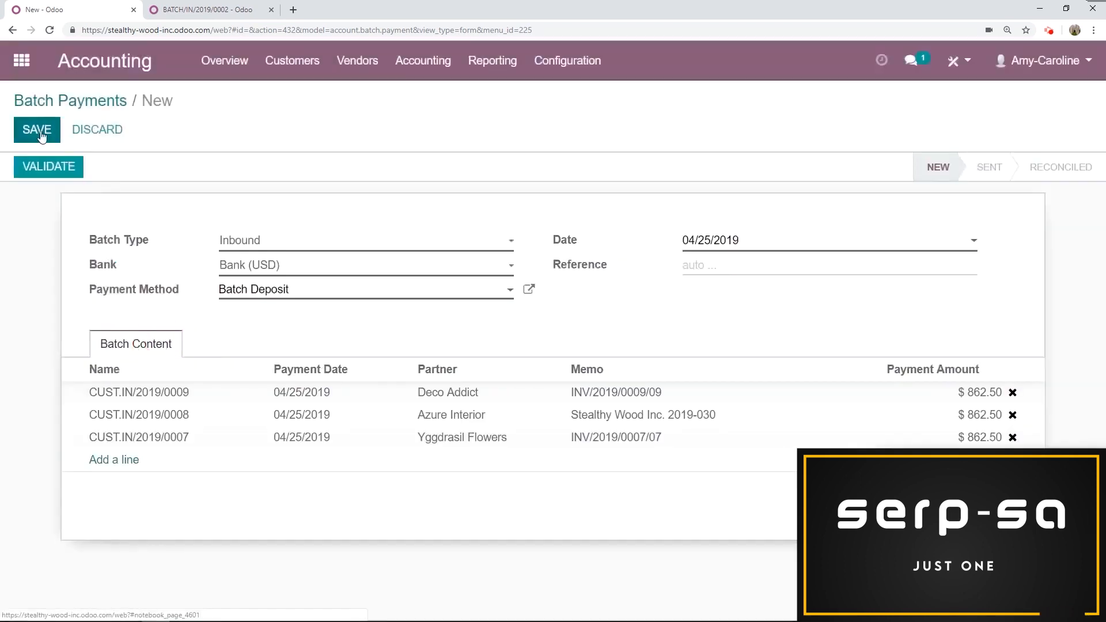
{"action": "left_click", "coordinate": [38, 172]}
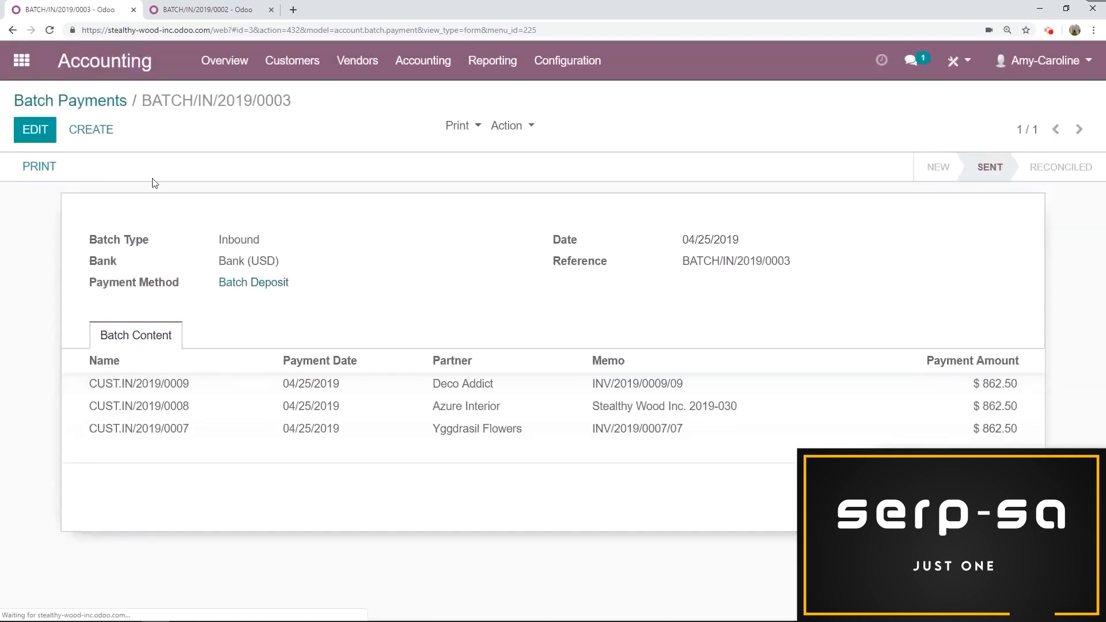
- Print the batch payment as a PDF and open the downloaded file
{"action": "left_click", "coordinate": [459, 127]}
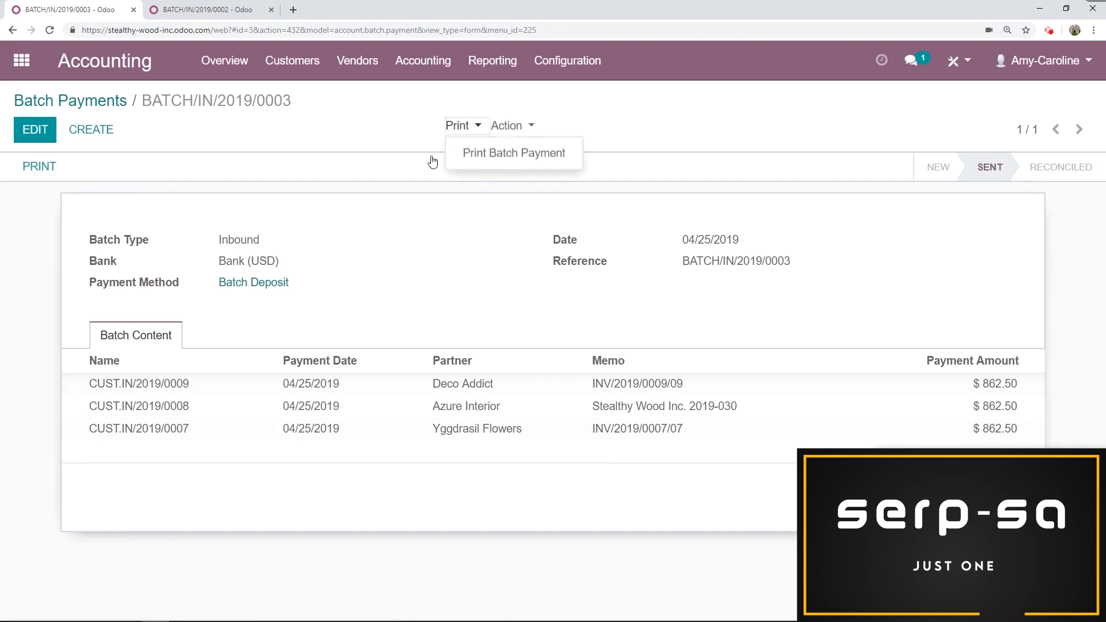
{"action": "left_click", "coordinate": [471, 153]}
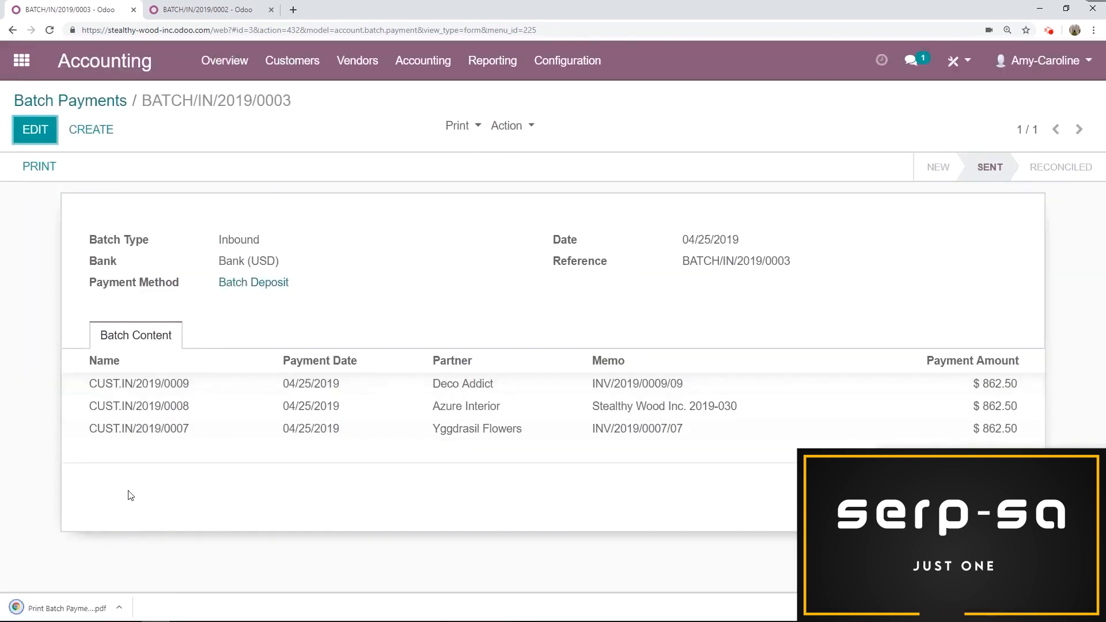
{"action": "left_click", "coordinate": [64, 608]}
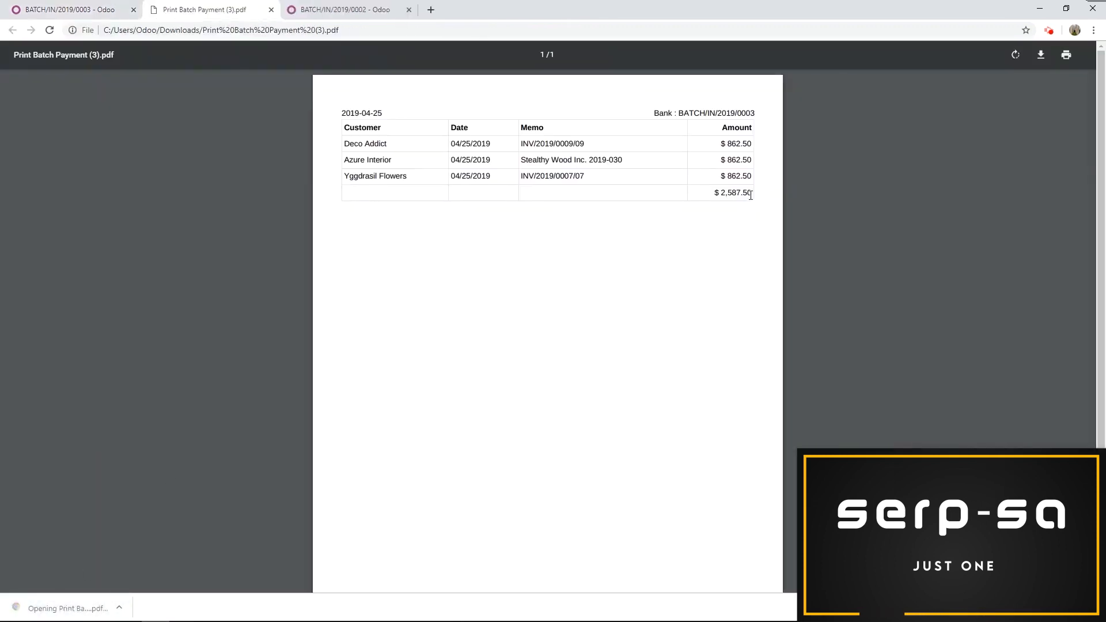
- Copy the total amount from the batch payment PDF and return to the batch payment record
{"action": "left_click_drag", "start_coordinate": [751, 193], "coordinate": [720, 192]}
{"action": "key", "text": "ctrl+c"}
{"action": "right_click", "coordinate": [727, 192]}
{"action": "left_click", "coordinate": [741, 206]}
{"action": "left_click", "coordinate": [66, 8]}
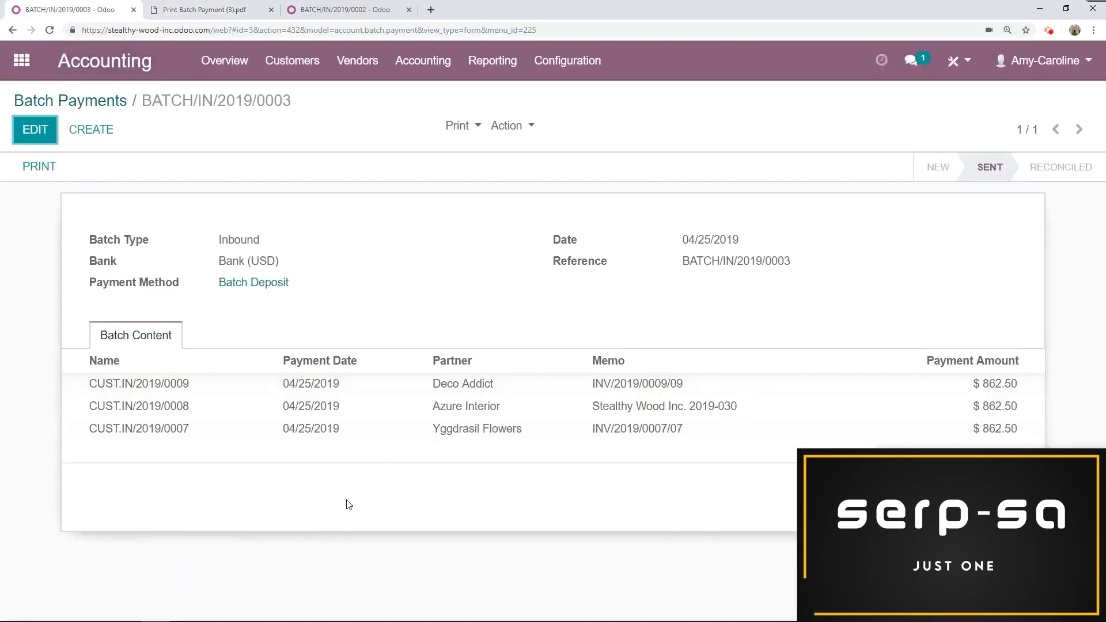
- Create a new statement for the Bank journal with the reference BNK/2019/0004
{"action": "left_click", "coordinate": [224, 61]}
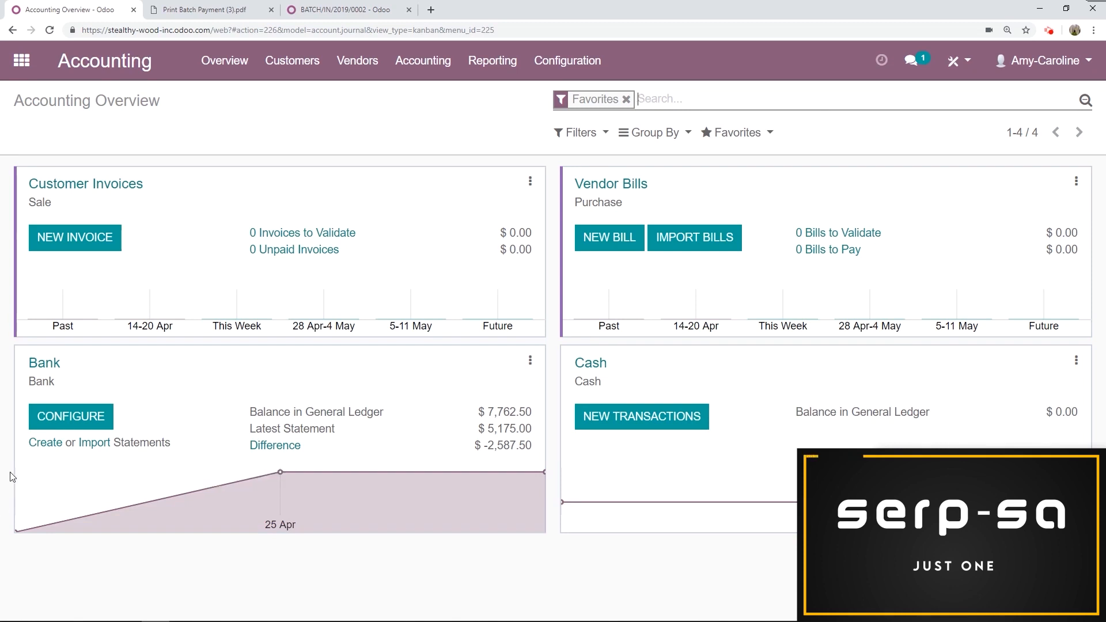
{"action": "left_click", "coordinate": [42, 449]}
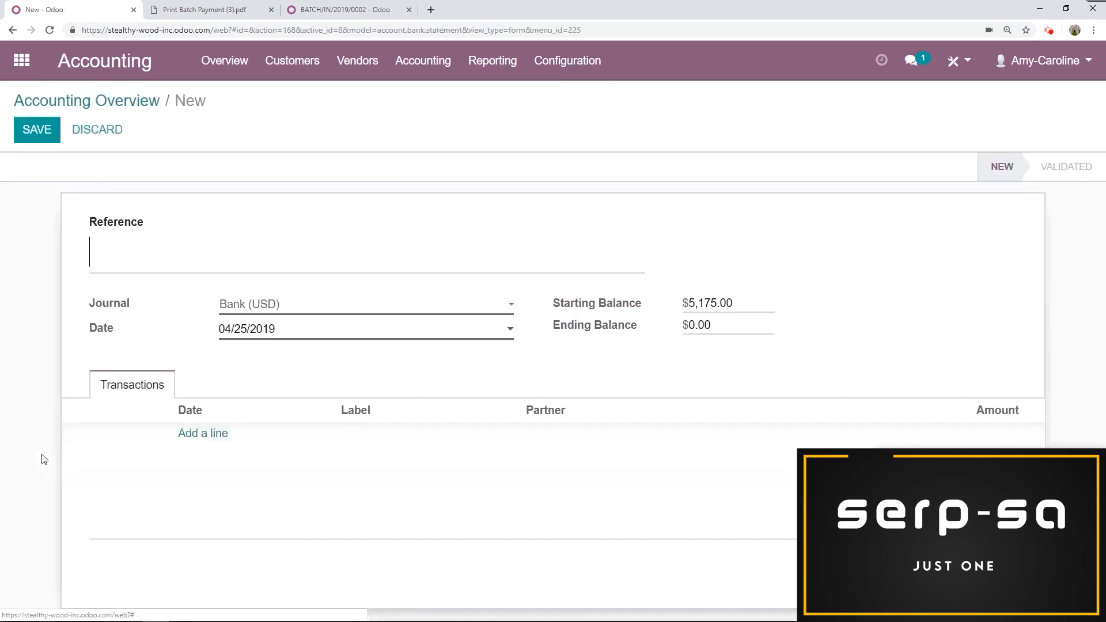
{"action": "type", "text": "BNK"}
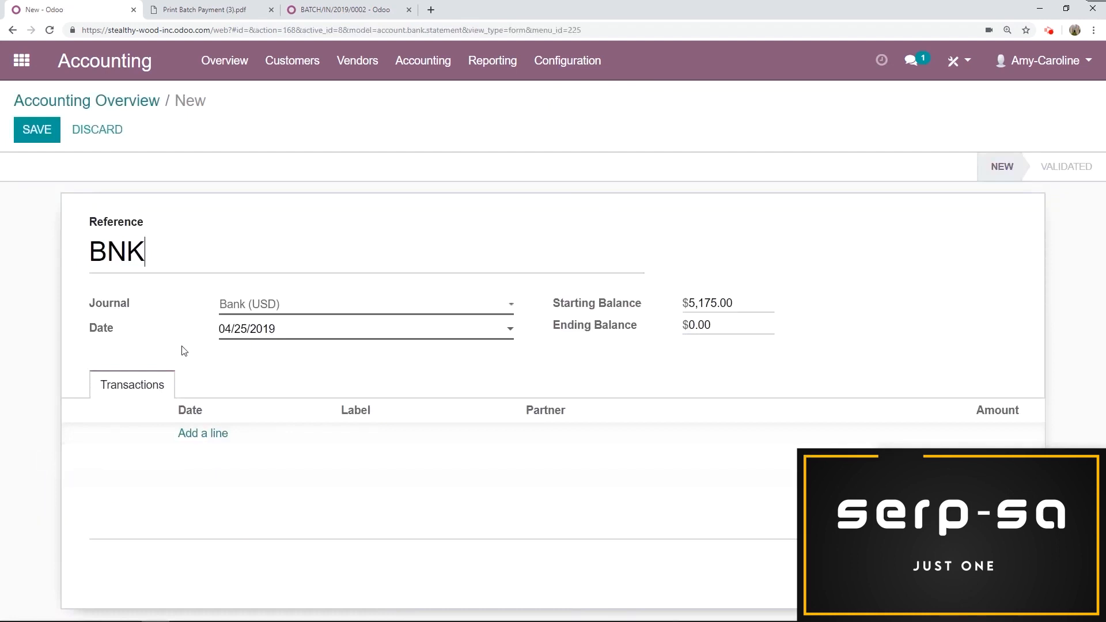
{"action": "type", "text": "/2019/"}
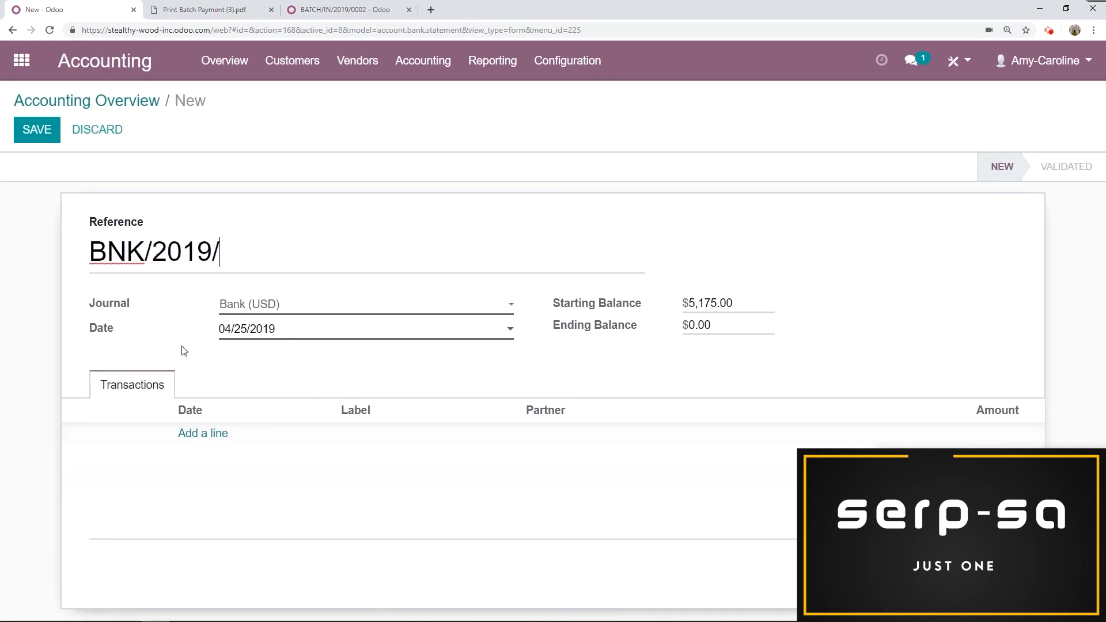
{"action": "type", "text": "0004"}
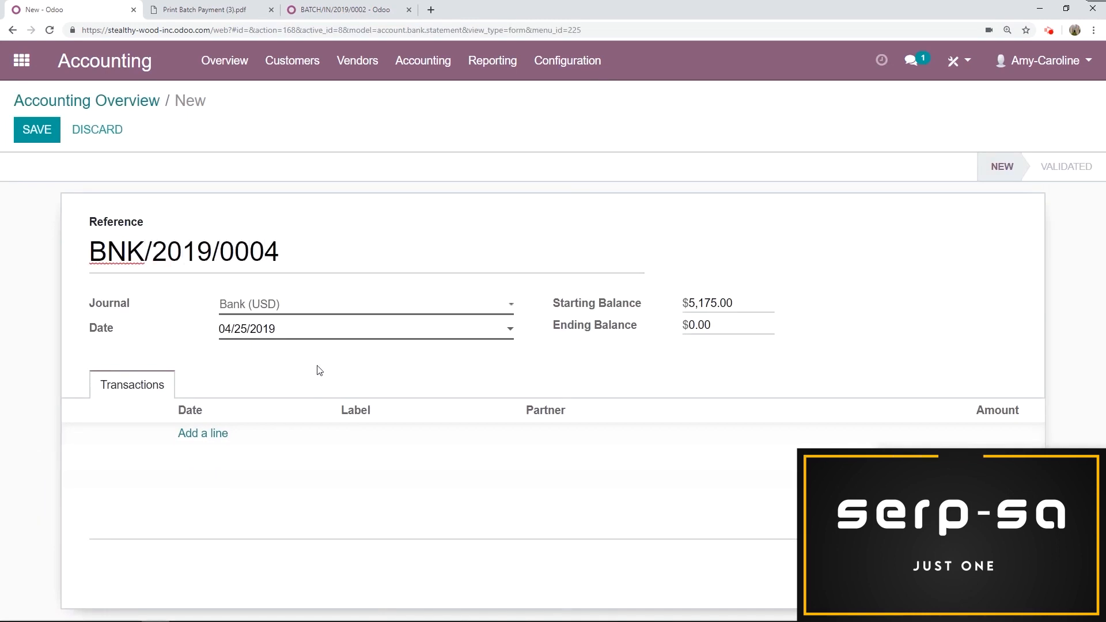
- Add a transaction line labelled Batch Deposit to the statement with the copied batch total of 2,587.50 as its amount
{"action": "left_click", "coordinate": [208, 434]}
{"action": "left_click", "coordinate": [420, 429]}
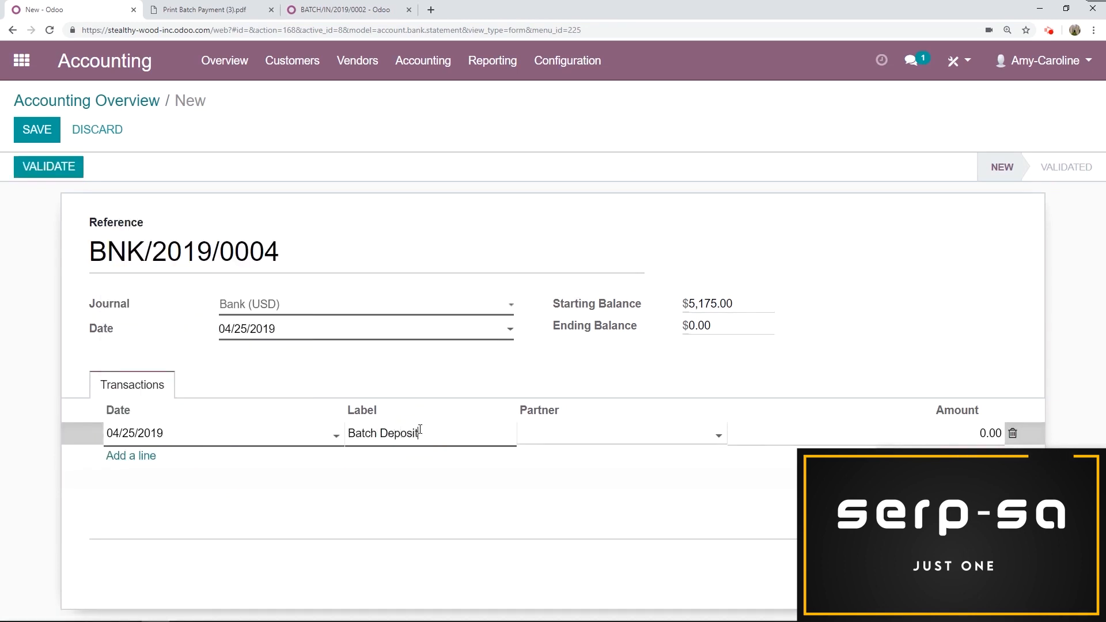
{"action": "left_click", "coordinate": [793, 432]}
{"action": "key", "text": "ctrl+v"}
{"action": "left_click", "coordinate": [977, 554]}
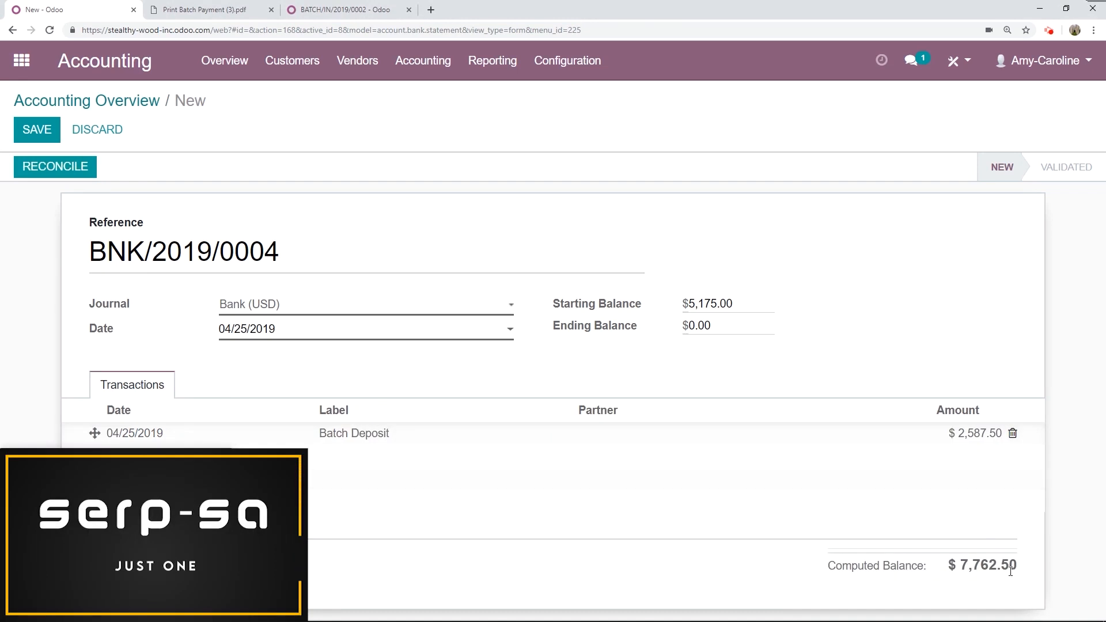
- Copy the computed balance into the ending balance as 7,762.50 and save the bank statement
{"action": "left_click_drag", "start_coordinate": [1020, 568], "coordinate": [960, 565]}
{"action": "left_click", "coordinate": [979, 566]}
{"action": "right_click", "coordinate": [970, 565]}
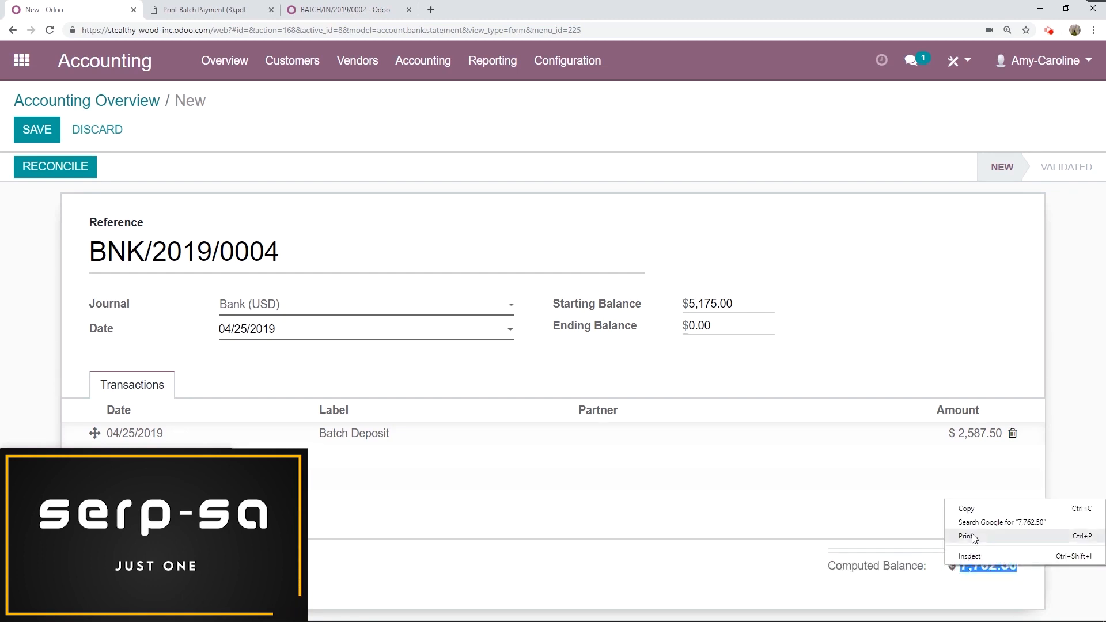
{"action": "left_click", "coordinate": [972, 509]}
{"action": "left_click", "coordinate": [676, 329]}
{"action": "key", "text": "ctrl+v"}
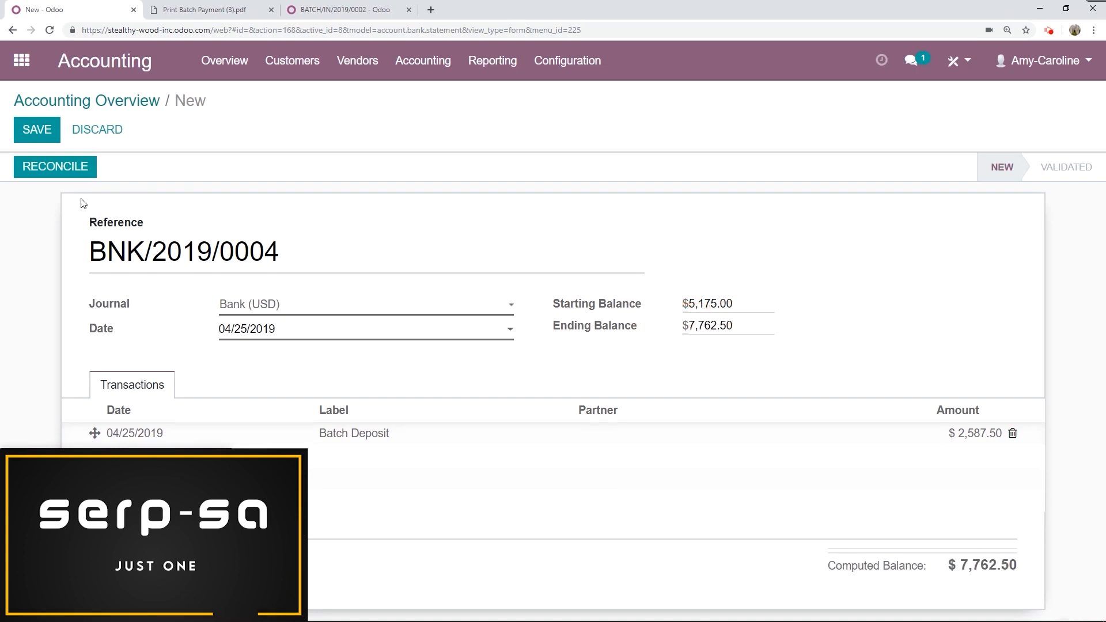
{"action": "left_click", "coordinate": [36, 137]}
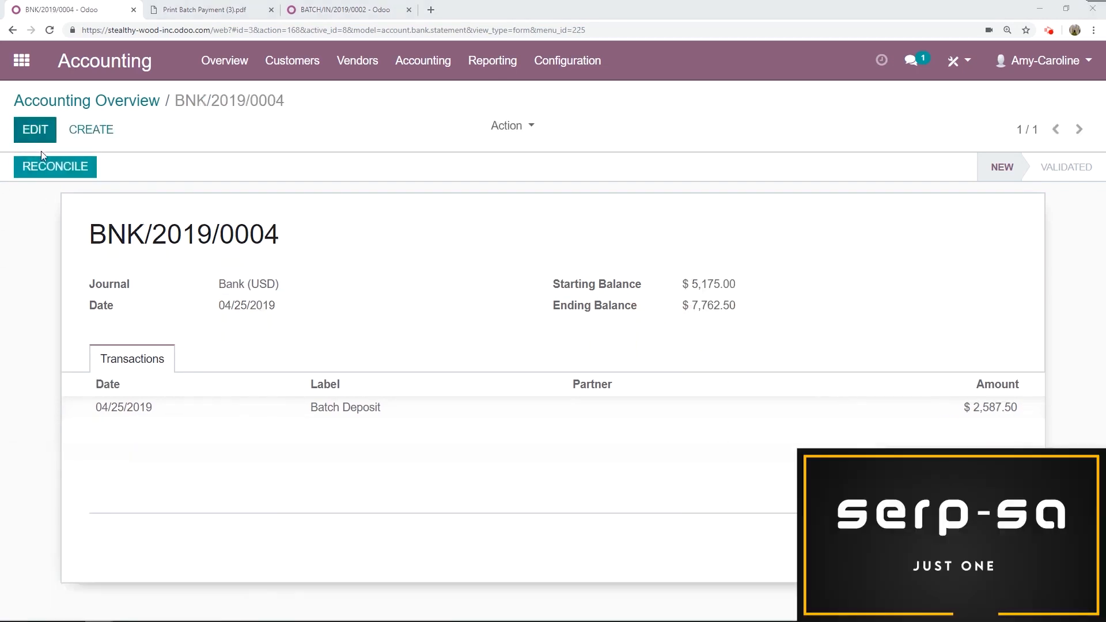
- Reconcile the statement's Batch Deposit line with the batch payment BATCH/IN/2019/0003
{"action": "left_click", "coordinate": [51, 167]}
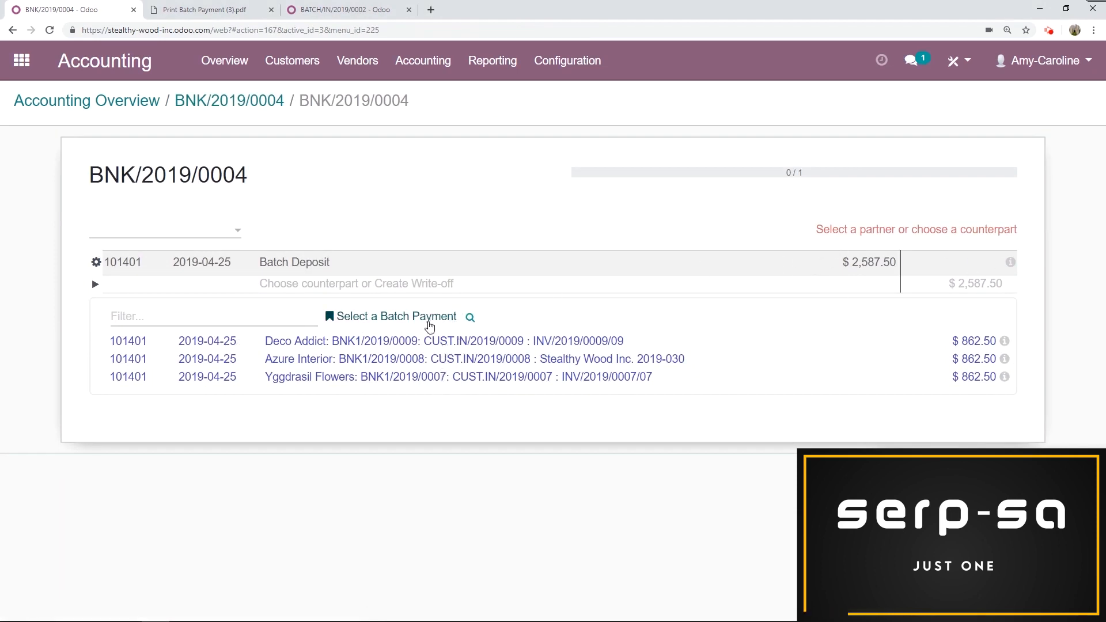
{"action": "left_click", "coordinate": [427, 325]}
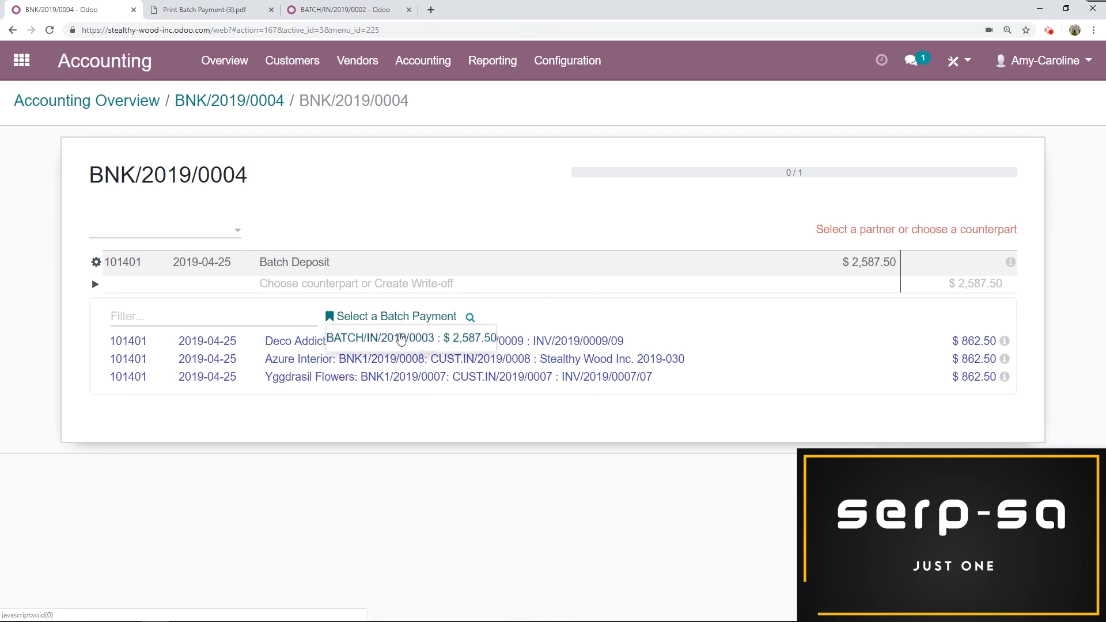
{"action": "left_click", "coordinate": [402, 340]}
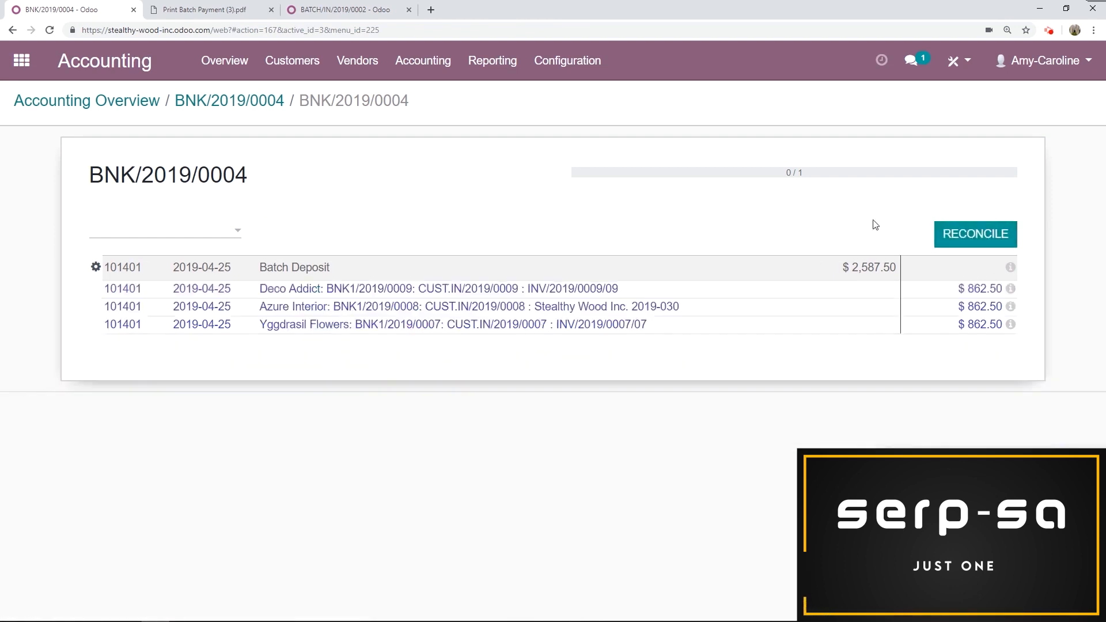
{"action": "left_click", "coordinate": [997, 232]}
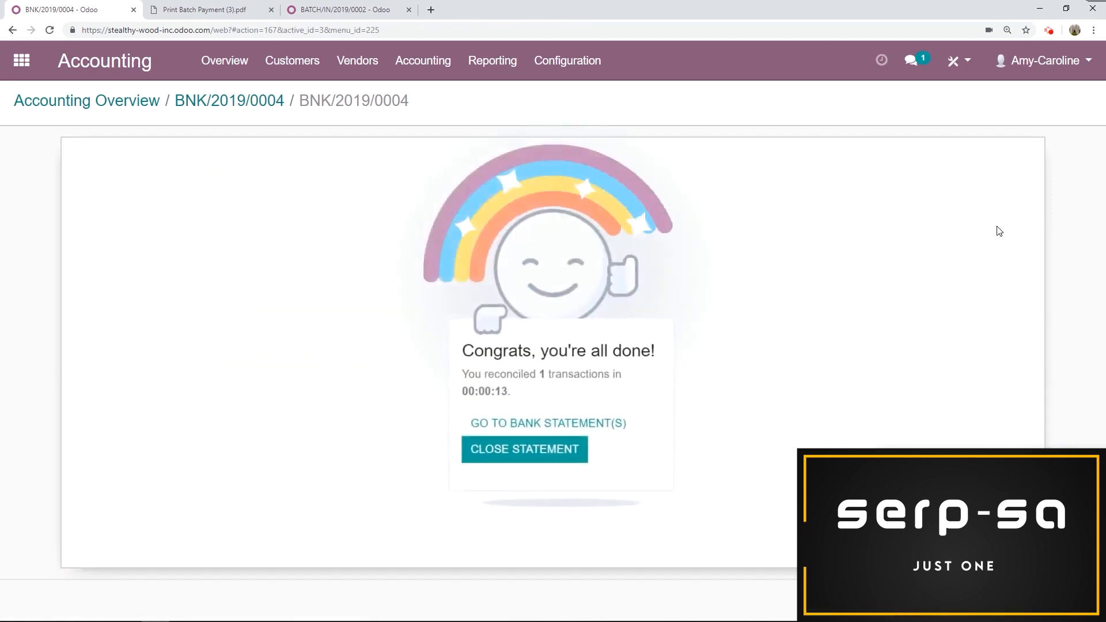